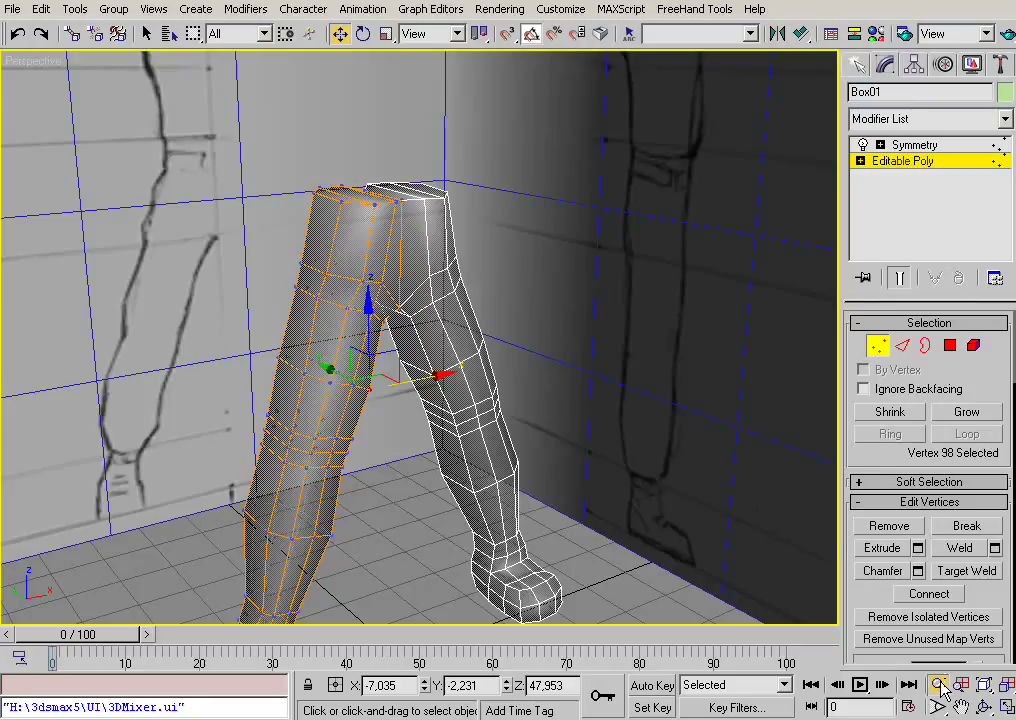
# Zoom in on the crotch, select a vertex at the leg top, and orbit around the hip.
pyautogui.click(940, 686)
pyautogui.moveTo(330, 245)
pyautogui.mouseDown()
pyautogui.moveTo(410, 268)
pyautogui.moveTo(381, 107)
pyautogui.moveTo(379, 420)
pyautogui.moveTo(453, 310)
pyautogui.mouseUp()
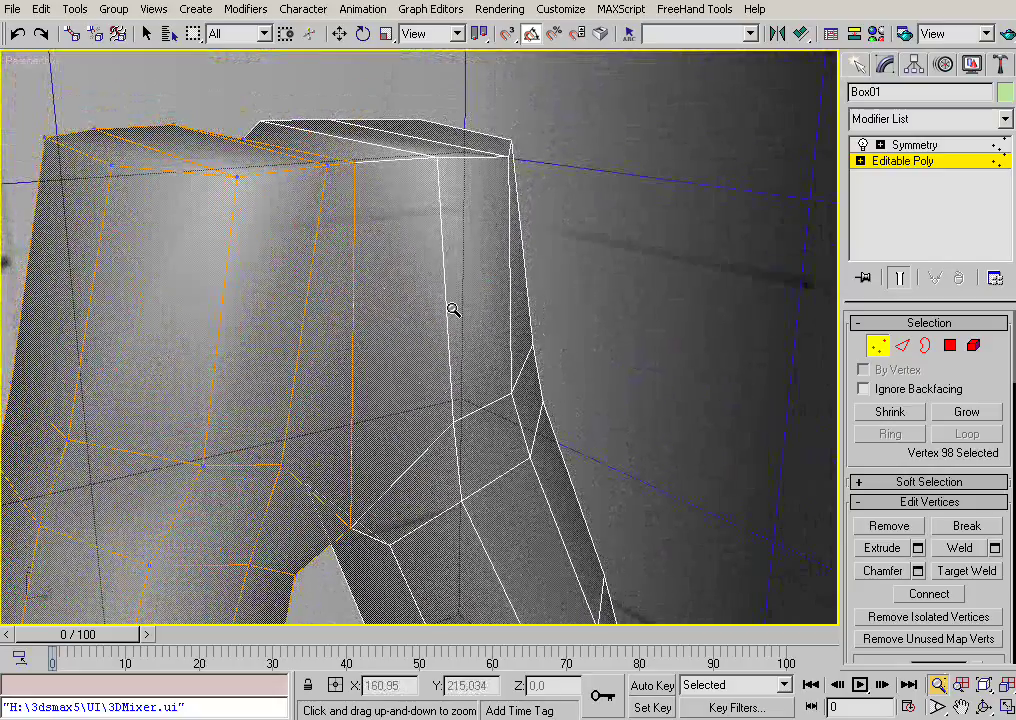
pyautogui.click(340, 34)
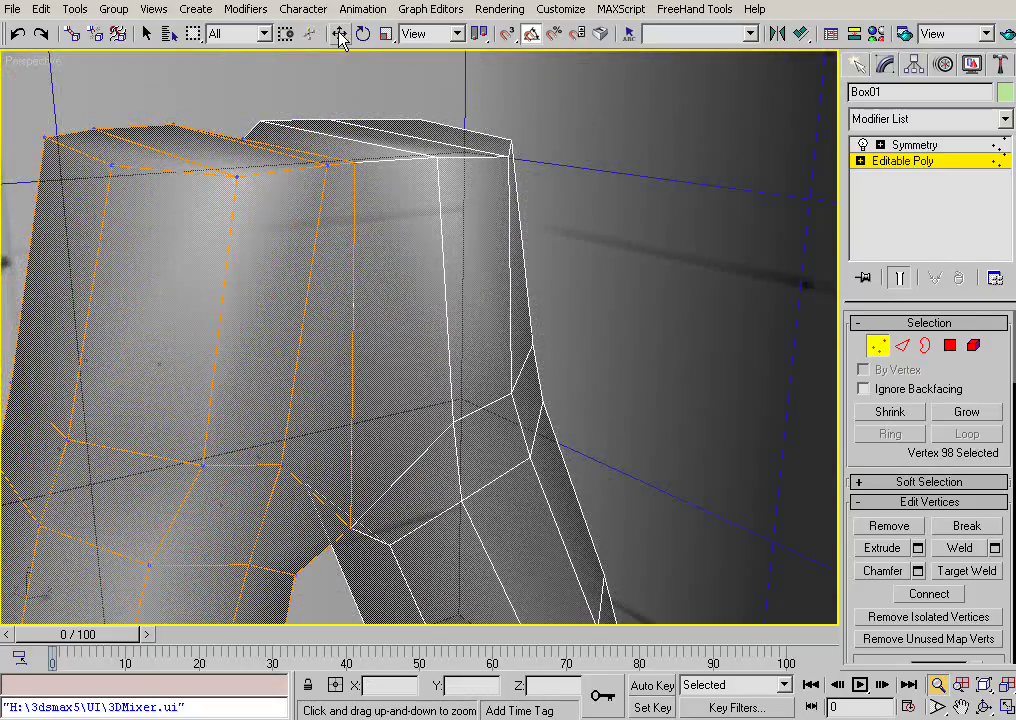
pyautogui.click(356, 162)
pyautogui.hotkey('ctrl', 'r')
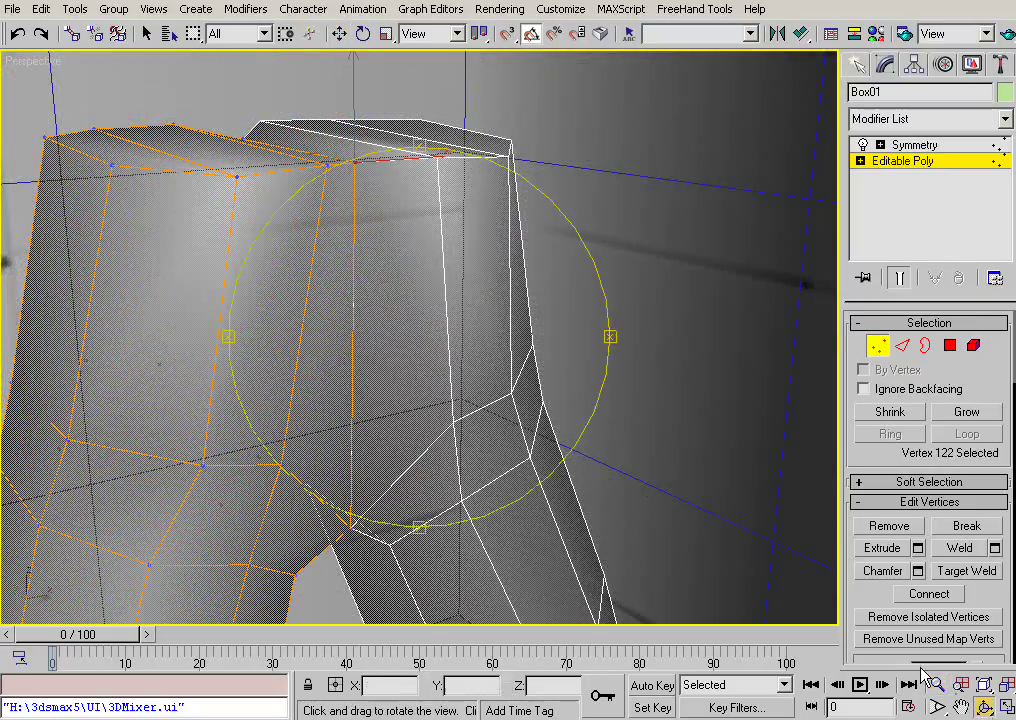
pyautogui.moveTo(329, 295)
pyautogui.mouseDown()
pyautogui.moveTo(320, 300)
pyautogui.moveTo(356, 354)
pyautogui.mouseUp()
# Nudge the inner crotch vertex along Y, select a neighbouring vertex, and orbit to a close leg view.
pyautogui.click(340, 33)
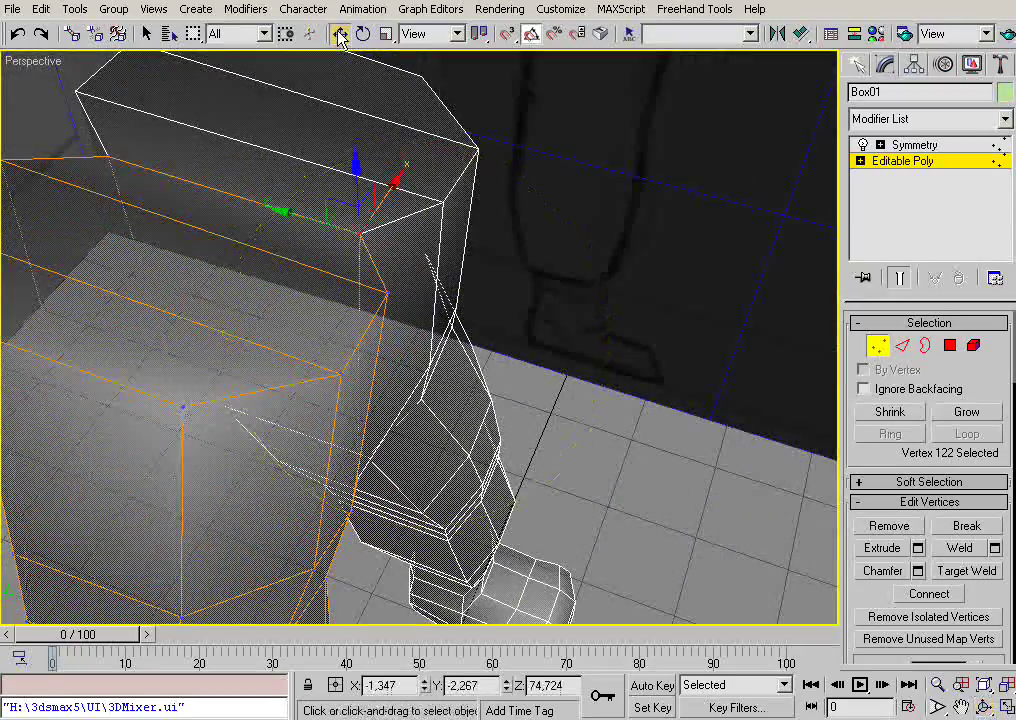
pyautogui.moveTo(278, 211); pyautogui.dragTo(339, 238)
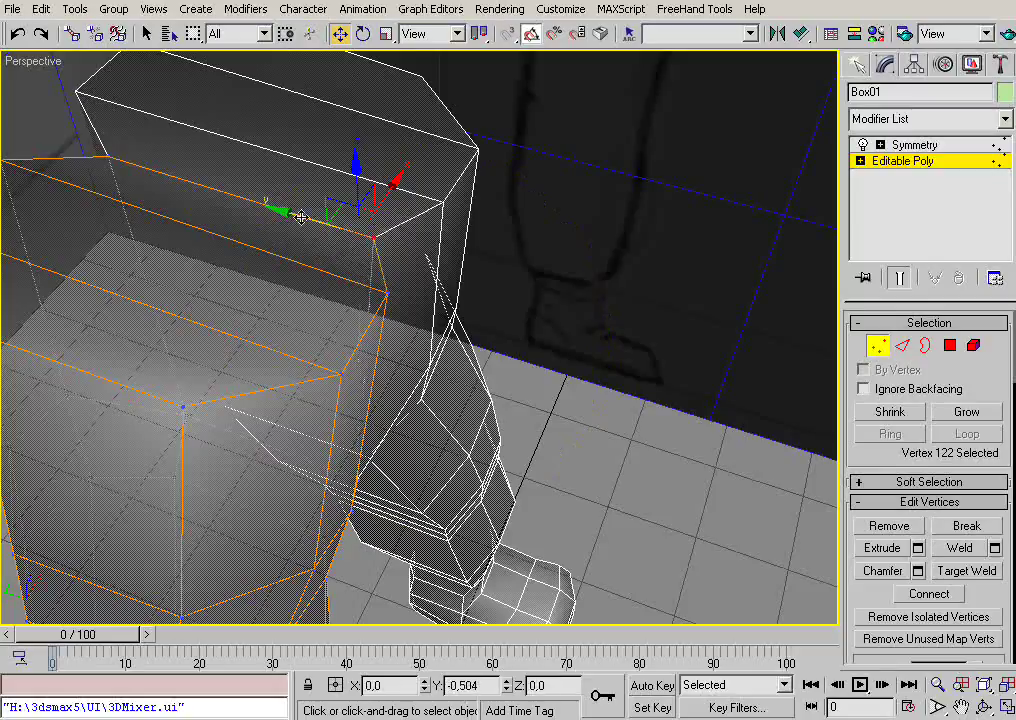
pyautogui.keyDown('alt'); pyautogui.moveTo(449, 422); pyautogui.dragTo(345, 227, button='middle'); pyautogui.keyUp('alt')
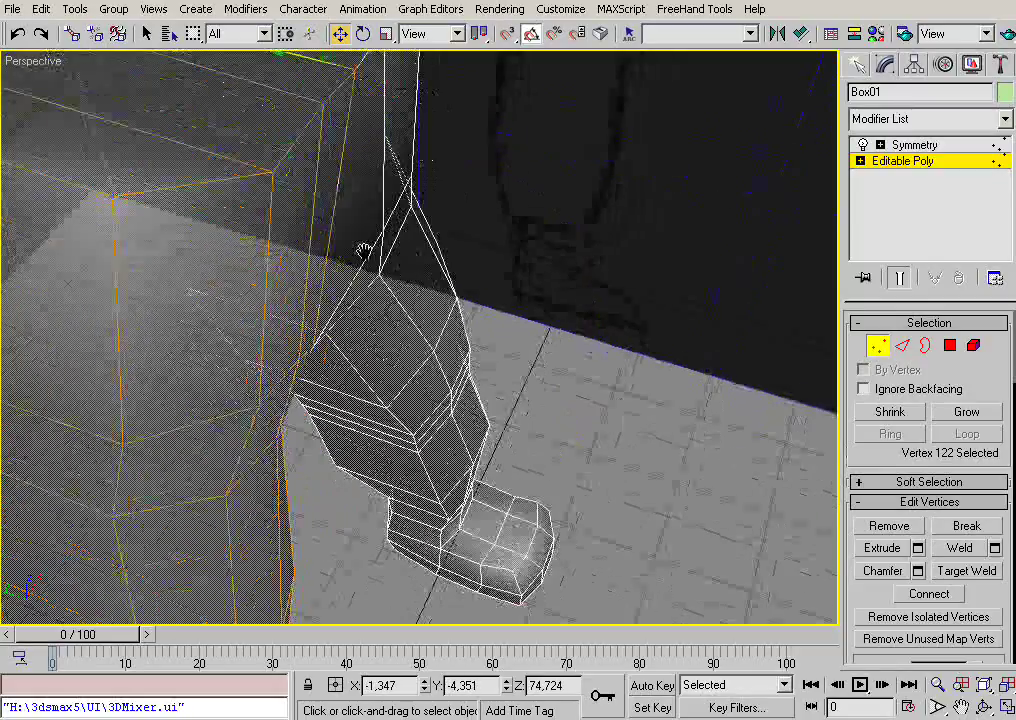
pyautogui.click(290, 278)
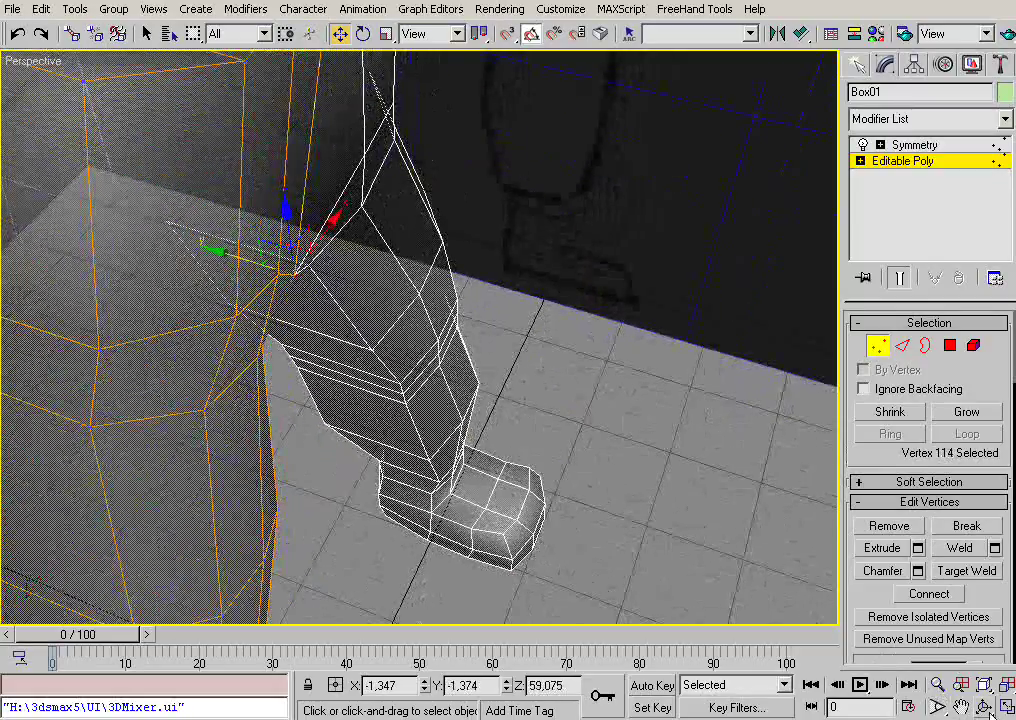
pyautogui.hotkey('ctrl', 'r')
pyautogui.moveTo(525, 418)
pyautogui.mouseDown()
pyautogui.moveTo(272, 271)
pyautogui.moveTo(386, 358)
pyautogui.moveTo(442, 367)
pyautogui.moveTo(547, 277)
pyautogui.mouseUp()
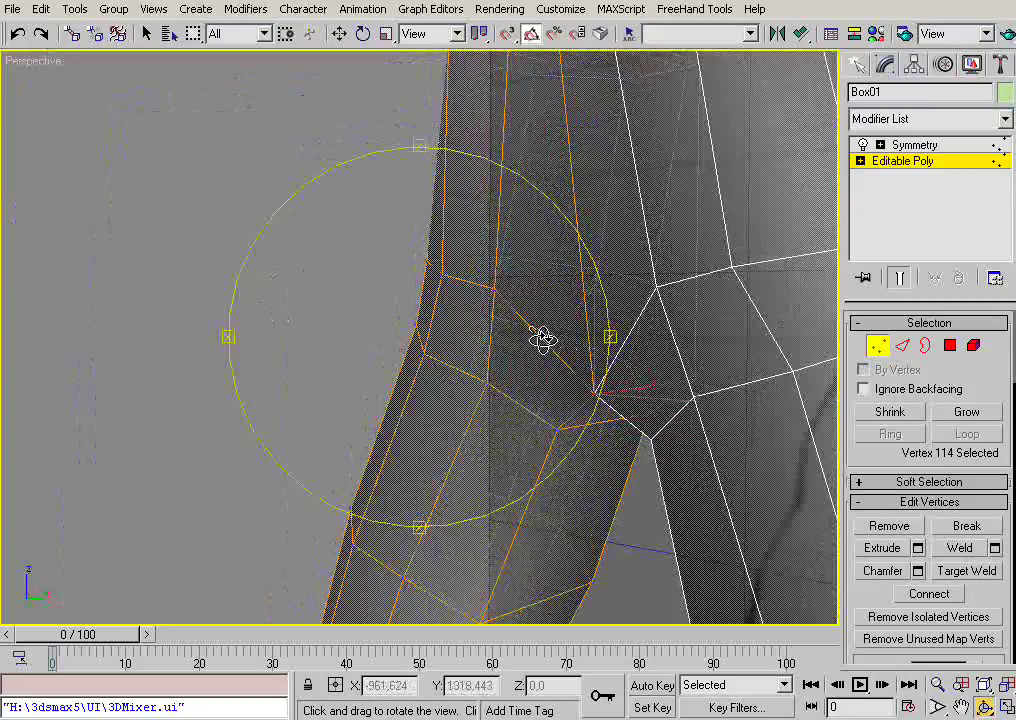
# Zoom out, select hip vertex 123, and move it about 3 units (2,995) along Y.
pyautogui.moveTo(541, 340)
pyautogui.mouseDown()
pyautogui.moveTo(578, 413)
pyautogui.moveTo(726, 581)
pyautogui.mouseUp()
pyautogui.hotkey('alt', 'z')
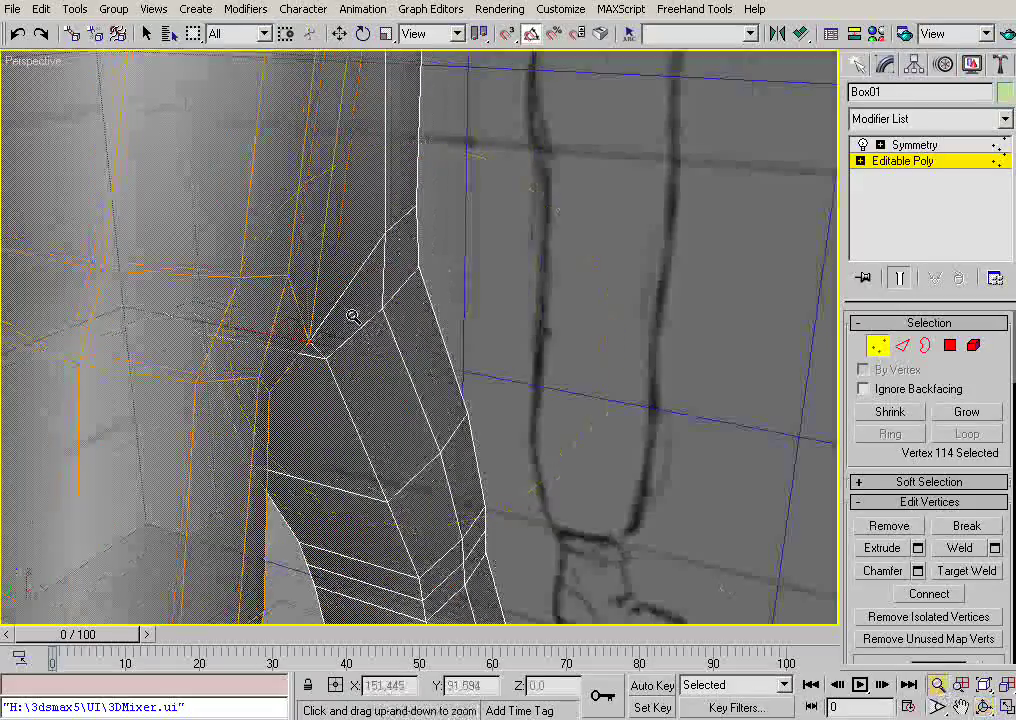
pyautogui.moveTo(353, 316)
pyautogui.mouseDown()
pyautogui.moveTo(307, 191)
pyautogui.moveTo(347, 191)
pyautogui.mouseUp()
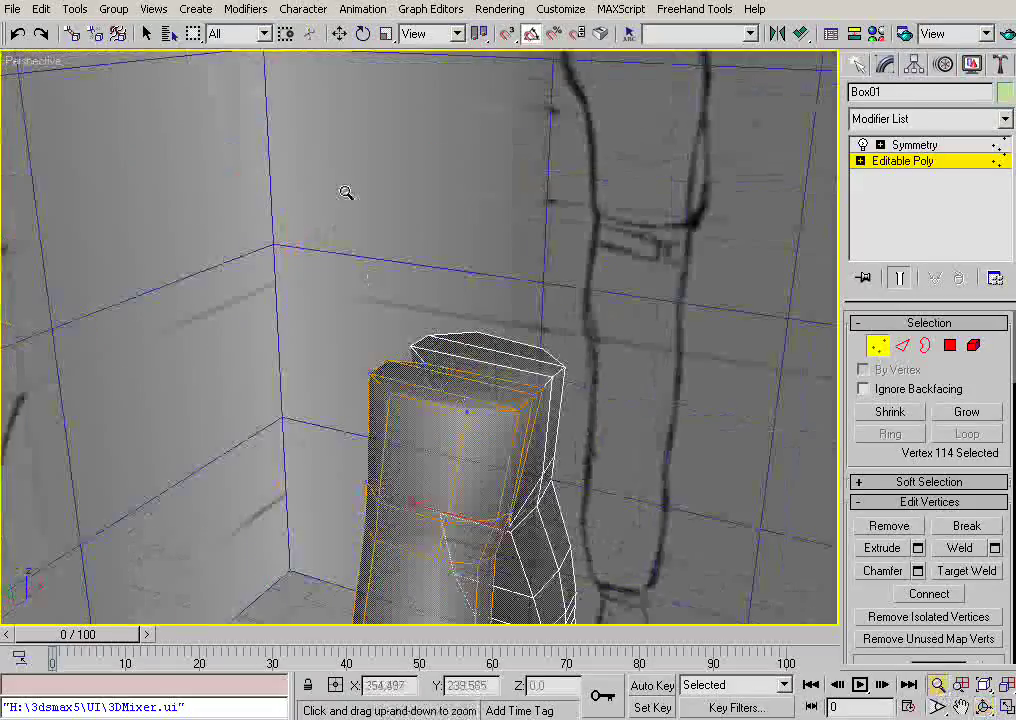
pyautogui.click(340, 33)
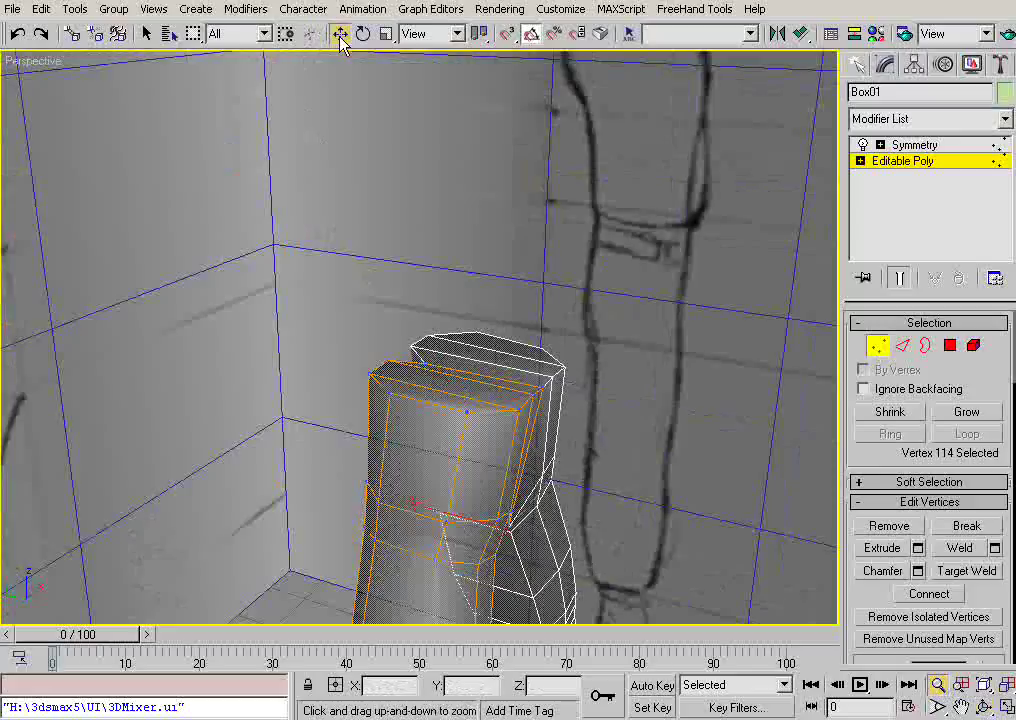
pyautogui.click(428, 366)
pyautogui.moveTo(347, 349); pyautogui.dragTo(321, 331)
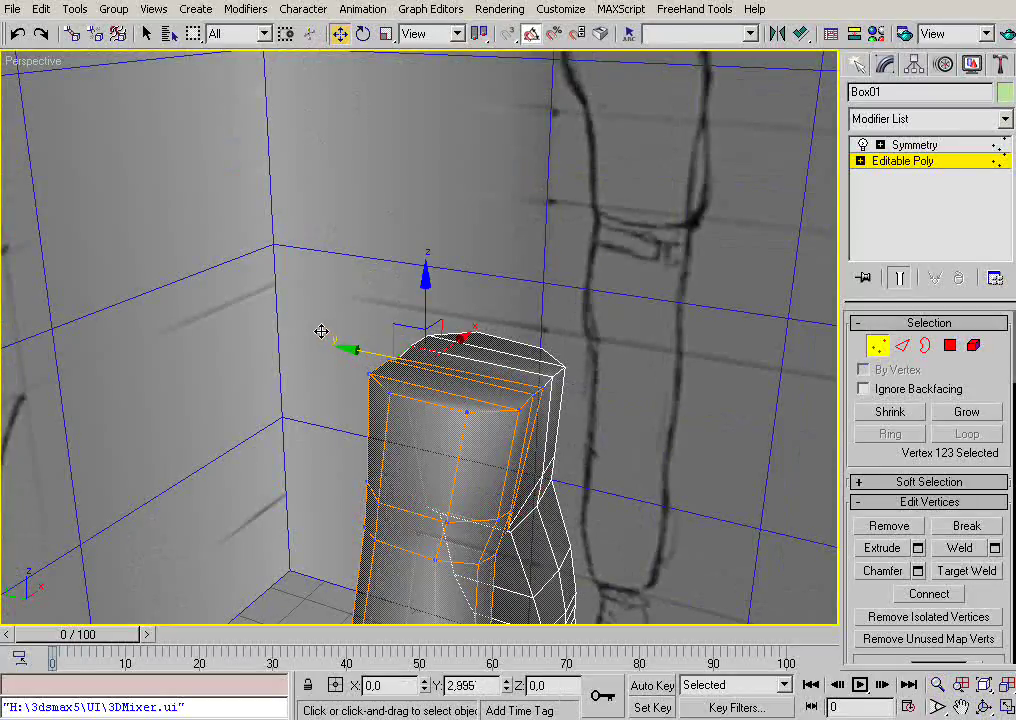
pyautogui.moveTo(321, 331)
pyautogui.keyDown('alt'); pyautogui.mouseDown(button='middle')
pyautogui.moveTo(372, 343)
pyautogui.moveTo(536, 306)
pyautogui.moveTo(454, 488)
pyautogui.moveTo(390, 447)
pyautogui.mouseUp(button='middle'); pyautogui.keyUp('alt')
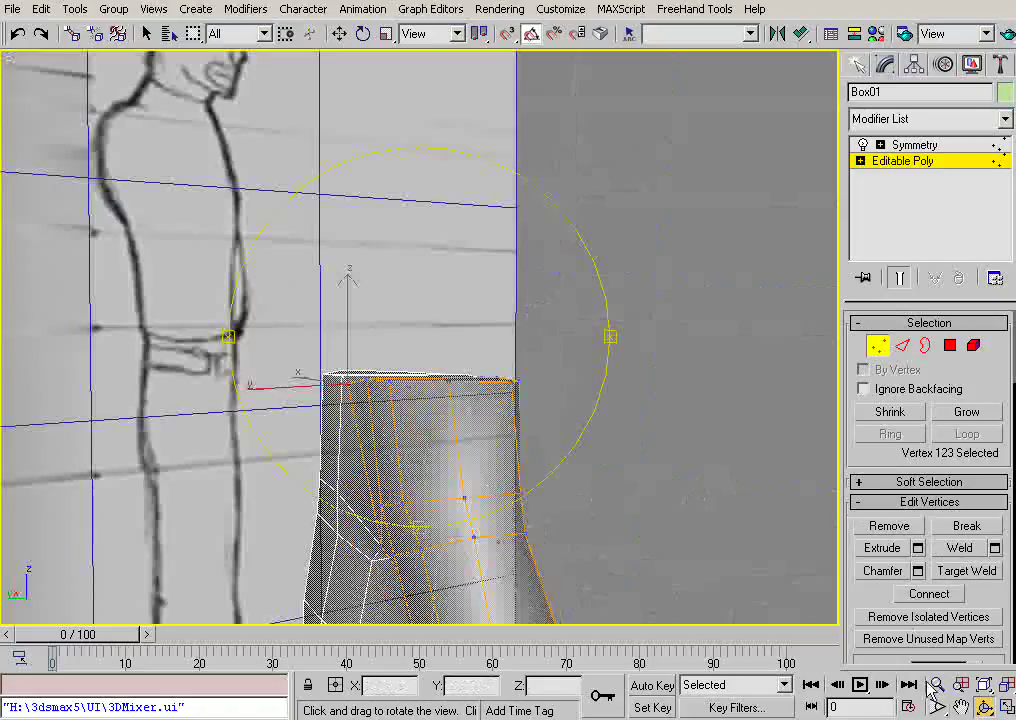
# Review the legs in four viewports, briefly maximize Front, then maximize the side view.
pyautogui.click(1006, 707)
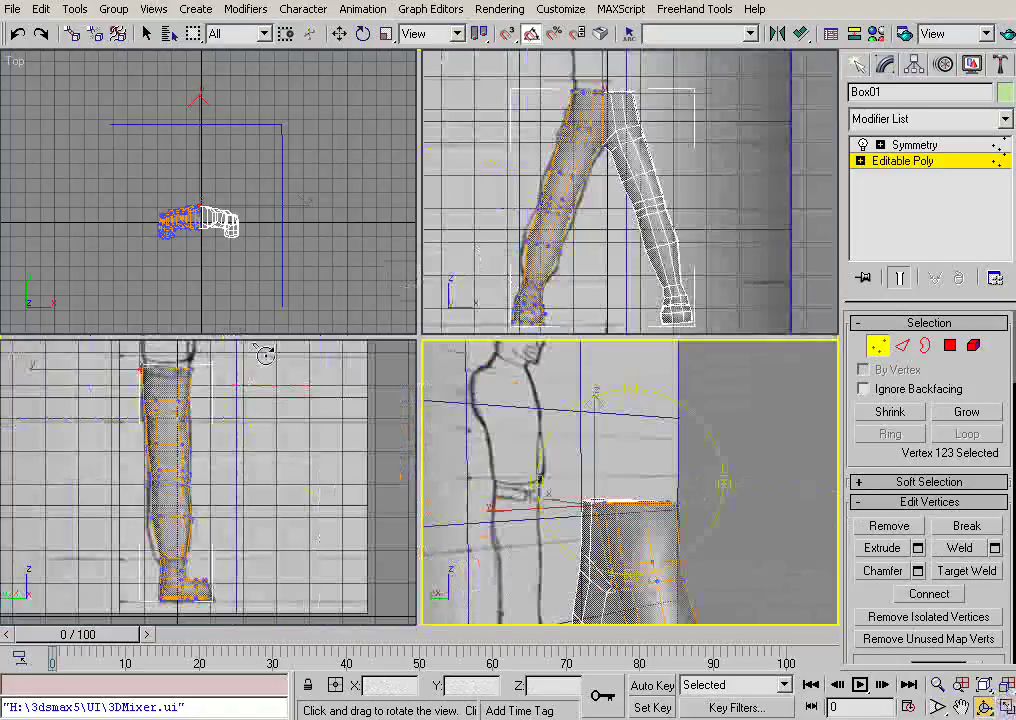
pyautogui.click(578, 113)
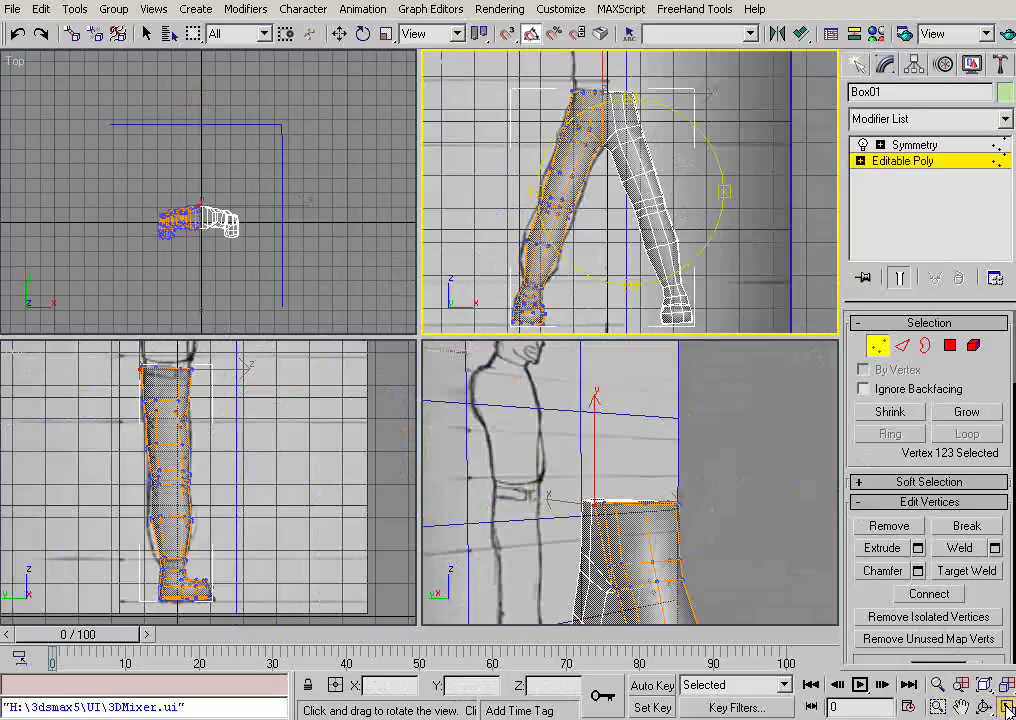
pyautogui.click(1006, 707)
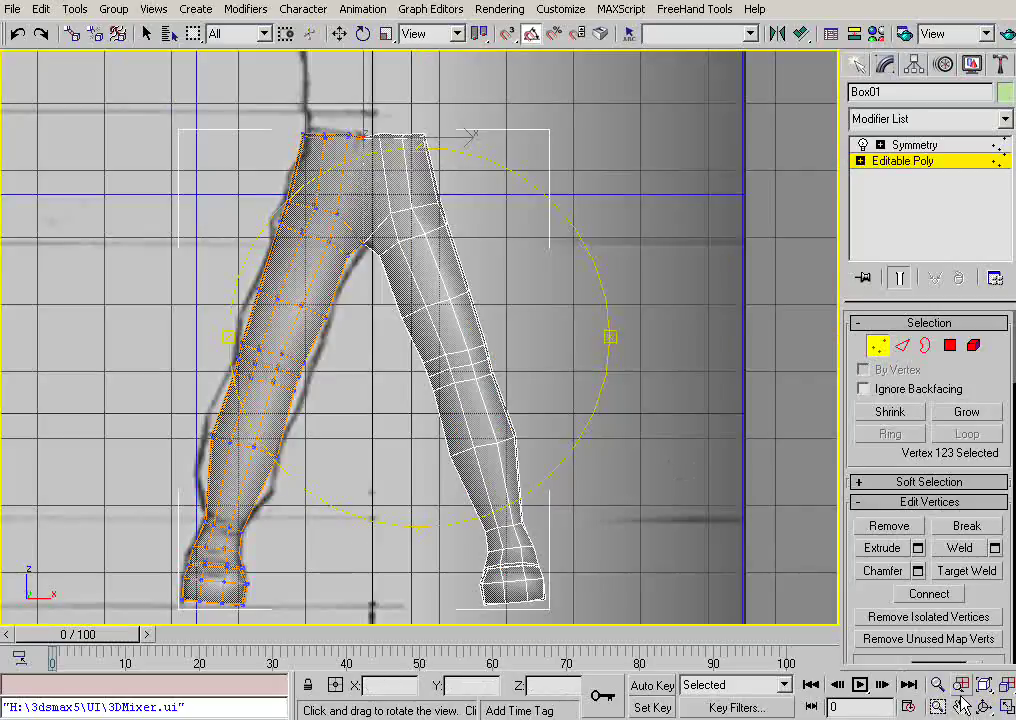
pyautogui.hotkey('alt', 'w')
pyautogui.click(211, 457)
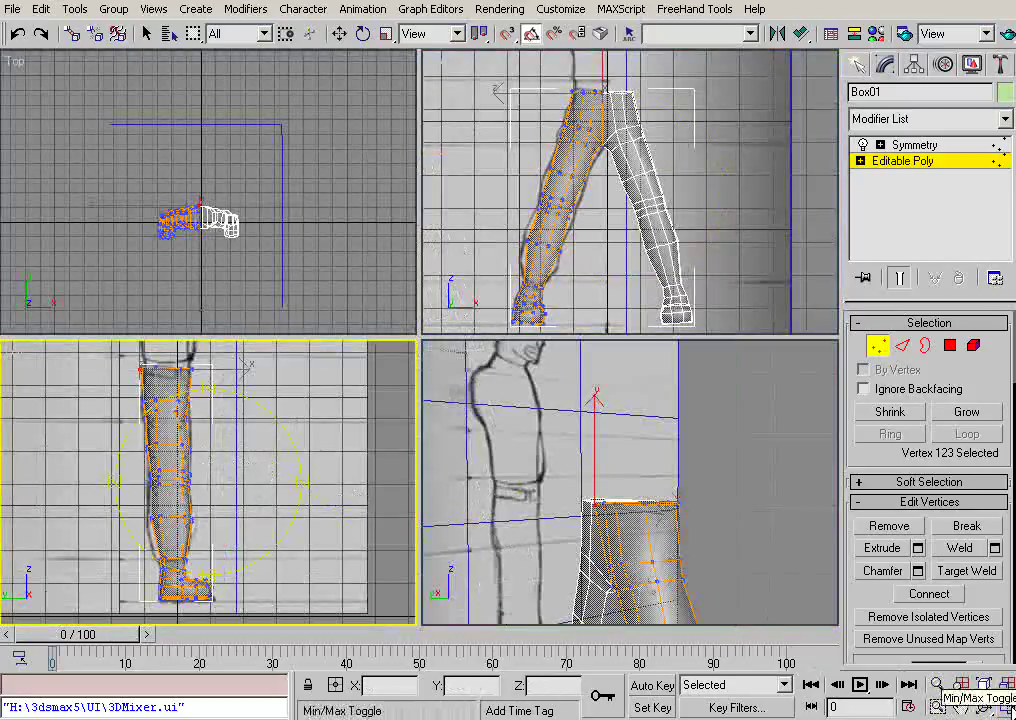
pyautogui.hotkey('alt', 'w')
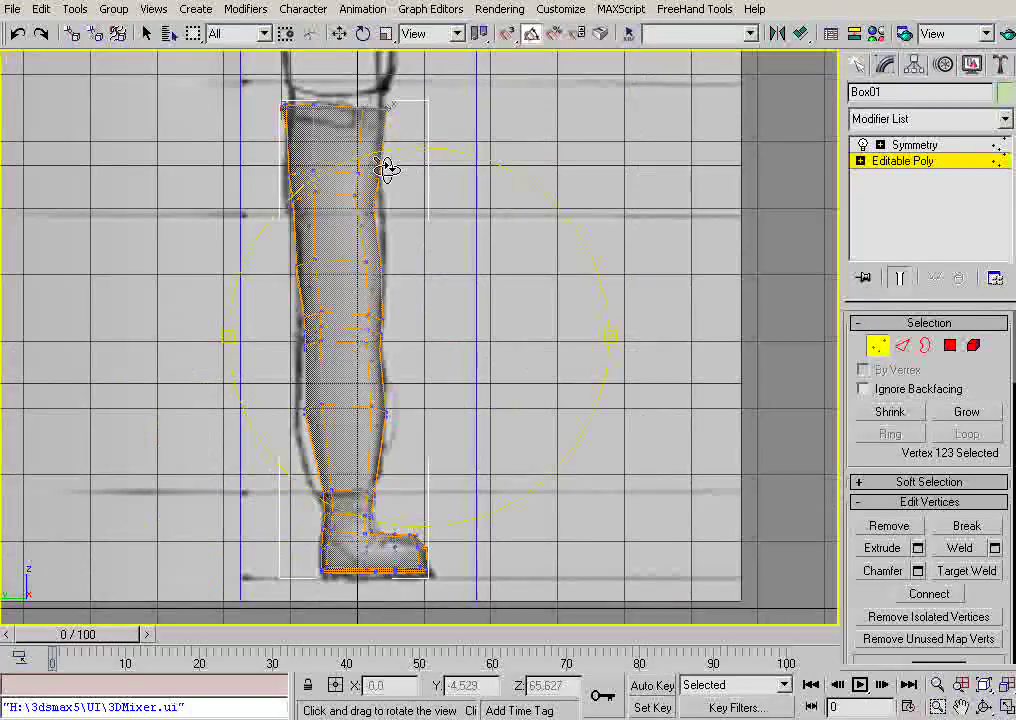
# Box-select the three top hip vertices, shift them slightly along X, and restore four viewports.
pyautogui.press('w')
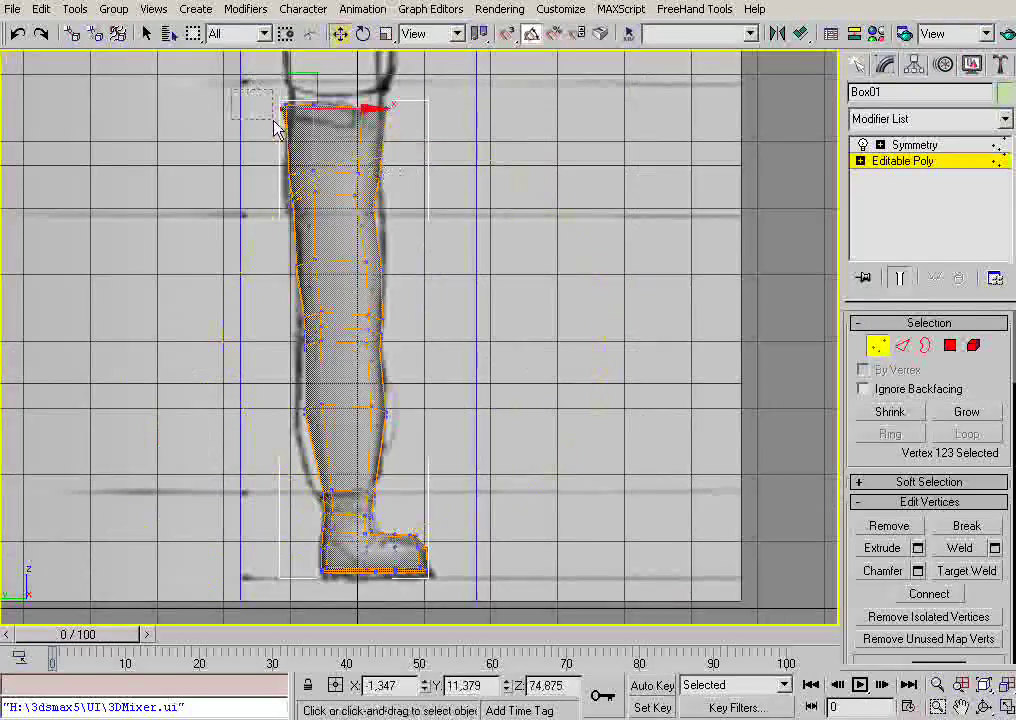
pyautogui.moveTo(276, 117); pyautogui.dragTo(281, 128)
pyautogui.moveTo(346, 108); pyautogui.dragTo(440, 111)
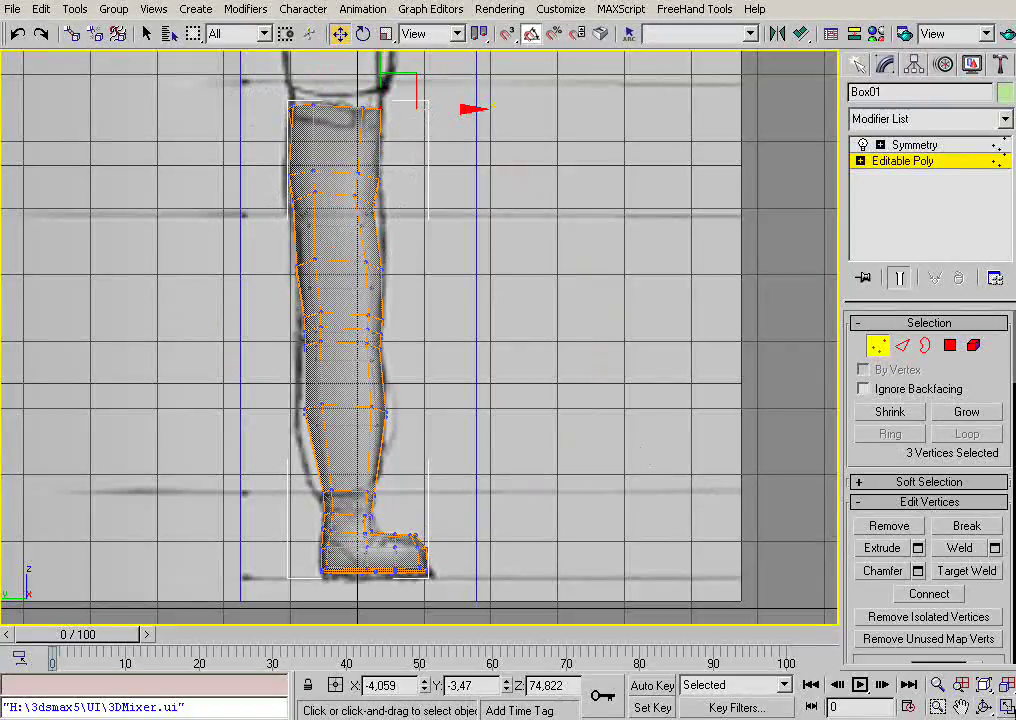
pyautogui.click(1006, 706)
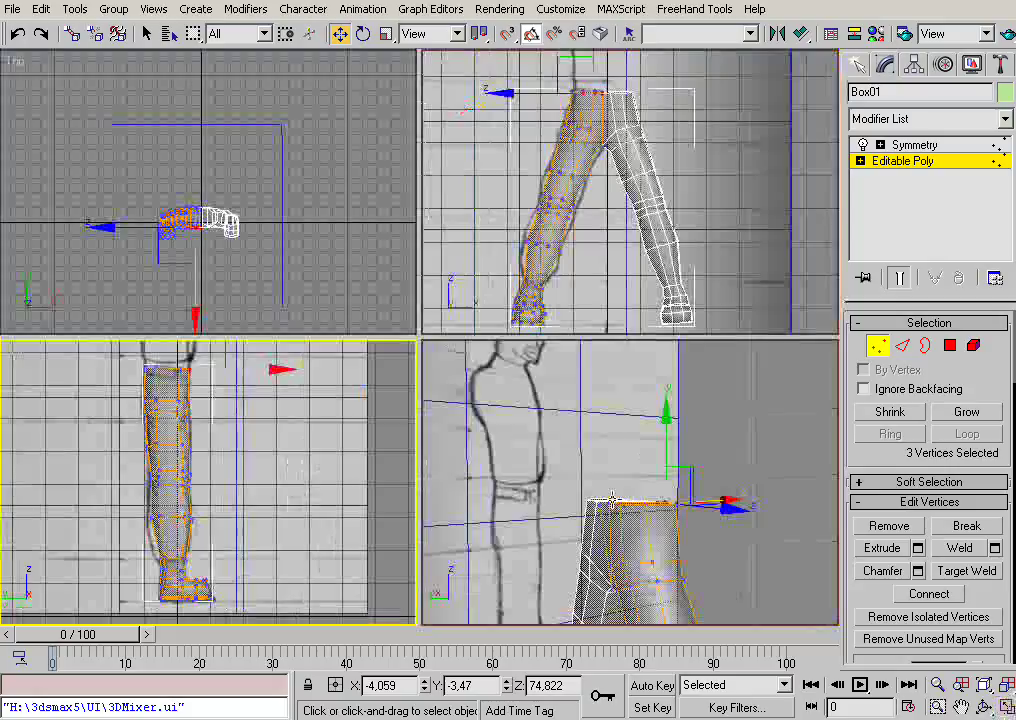
# In the maximized side view, nudge two upper-leg vertices up and left, then select a hip vertex.
pyautogui.click(612, 500)
pyautogui.hotkey('alt', 'z')
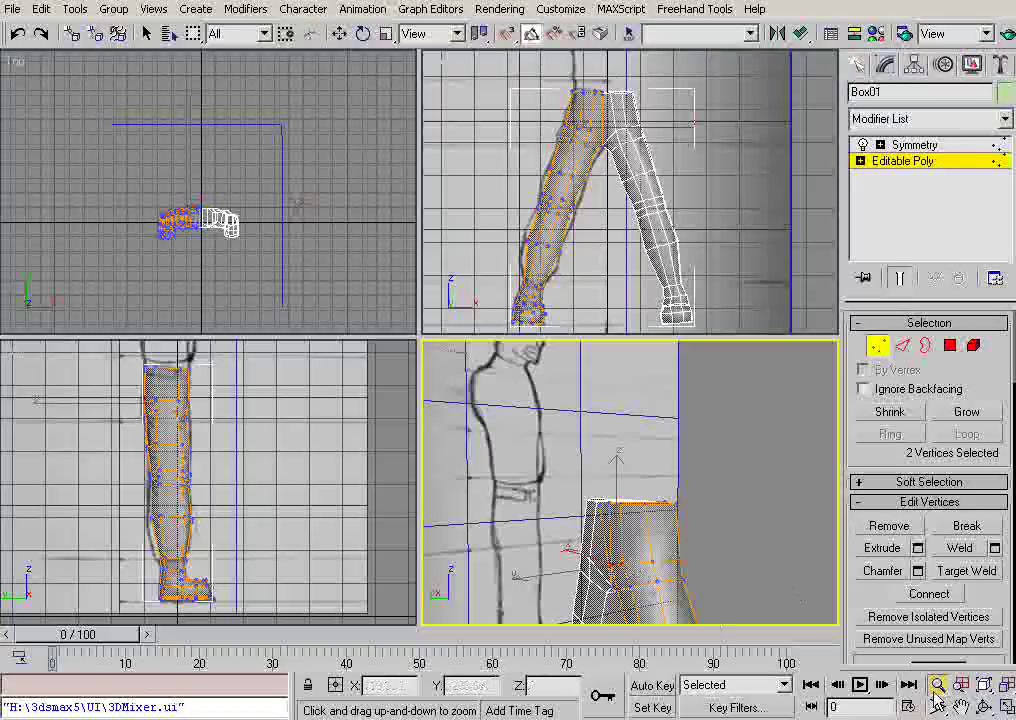
pyautogui.rightClick(215, 465)
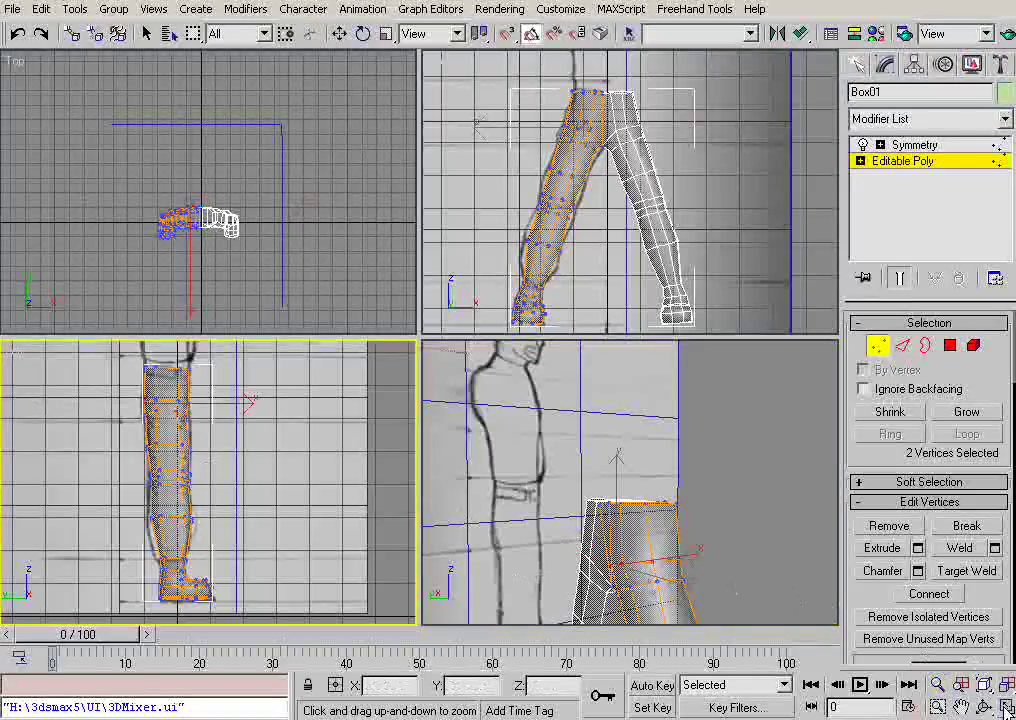
pyautogui.hotkey('alt', 'w')
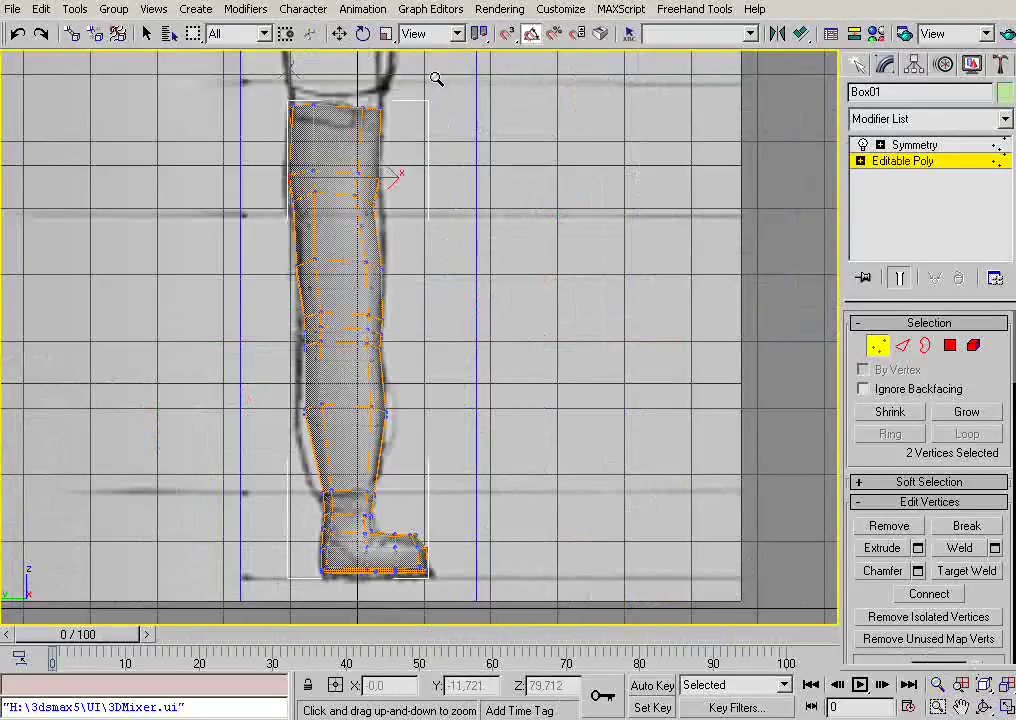
pyautogui.click(341, 34)
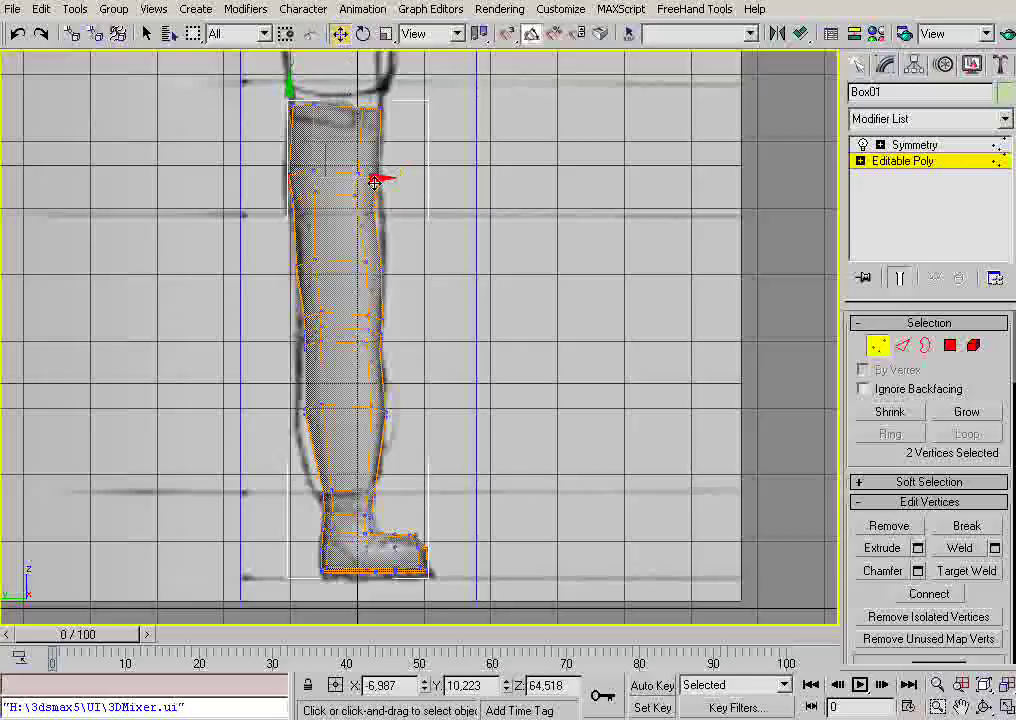
pyautogui.moveTo(374, 183); pyautogui.dragTo(324, 130)
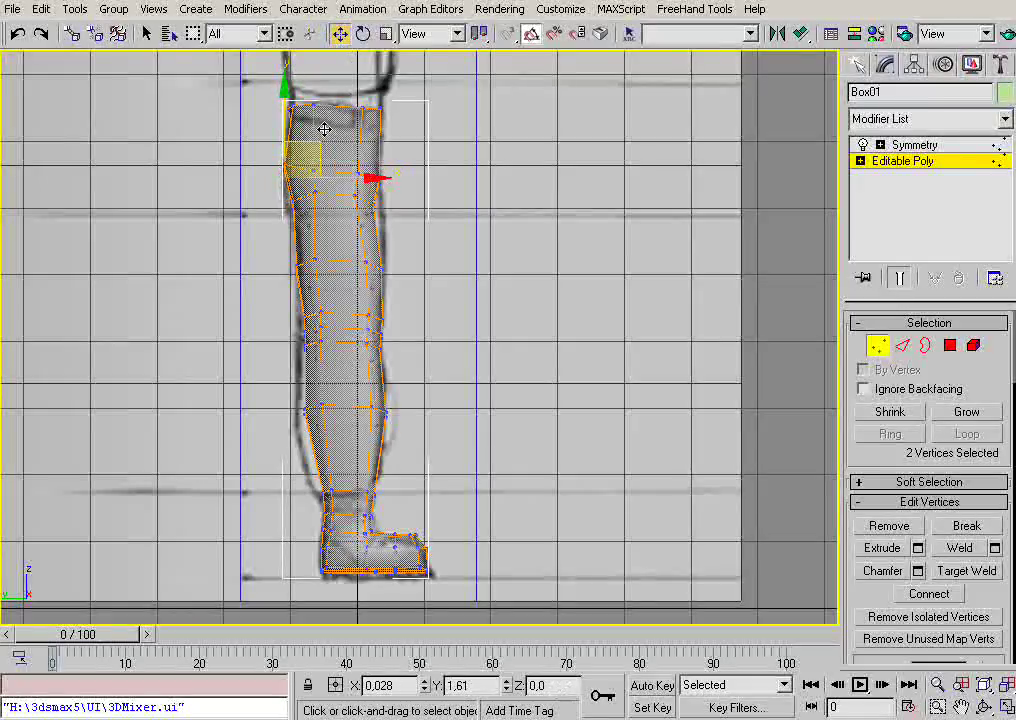
pyautogui.click(313, 170)
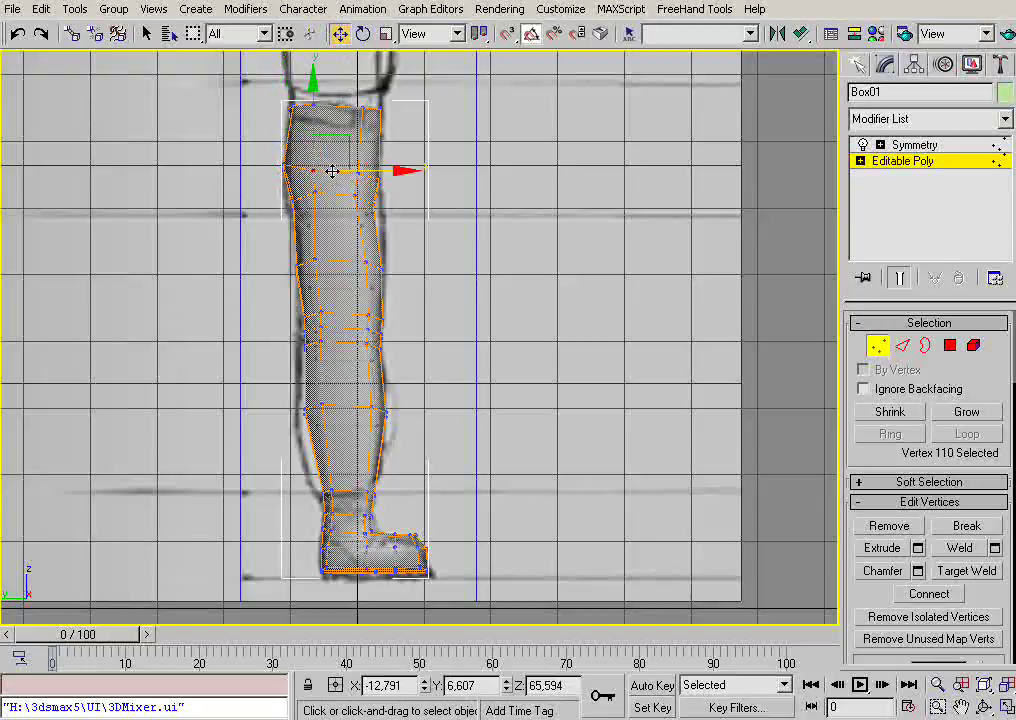
# Restore the four-view layout and activate the Perspective viewport for orbiting.
pyautogui.press('w')
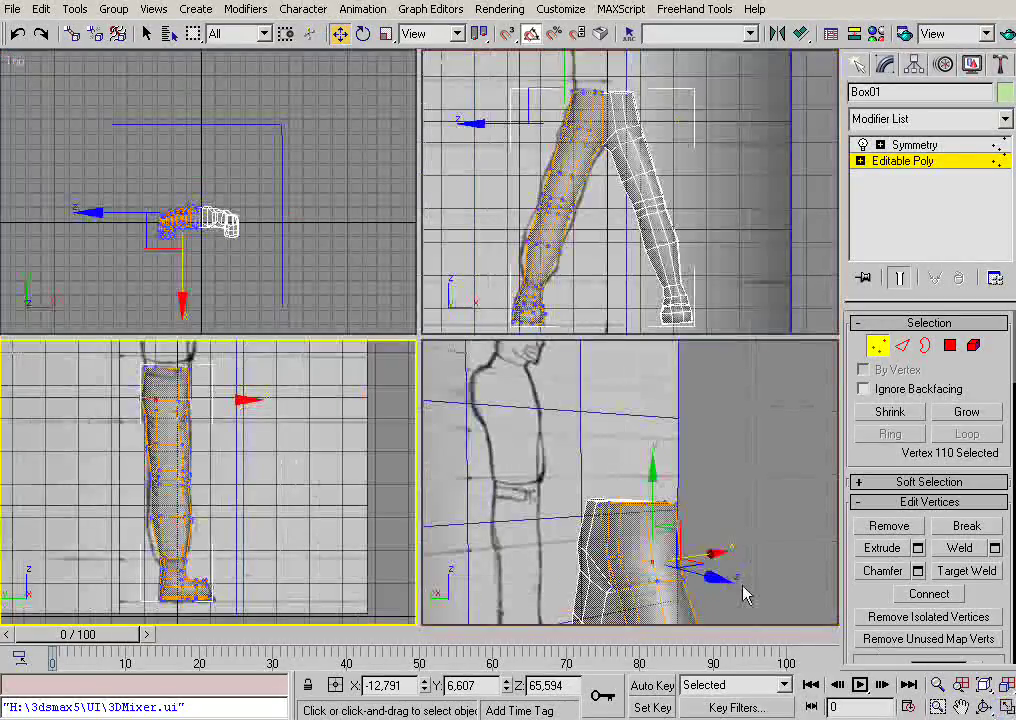
pyautogui.rightClick(743, 594)
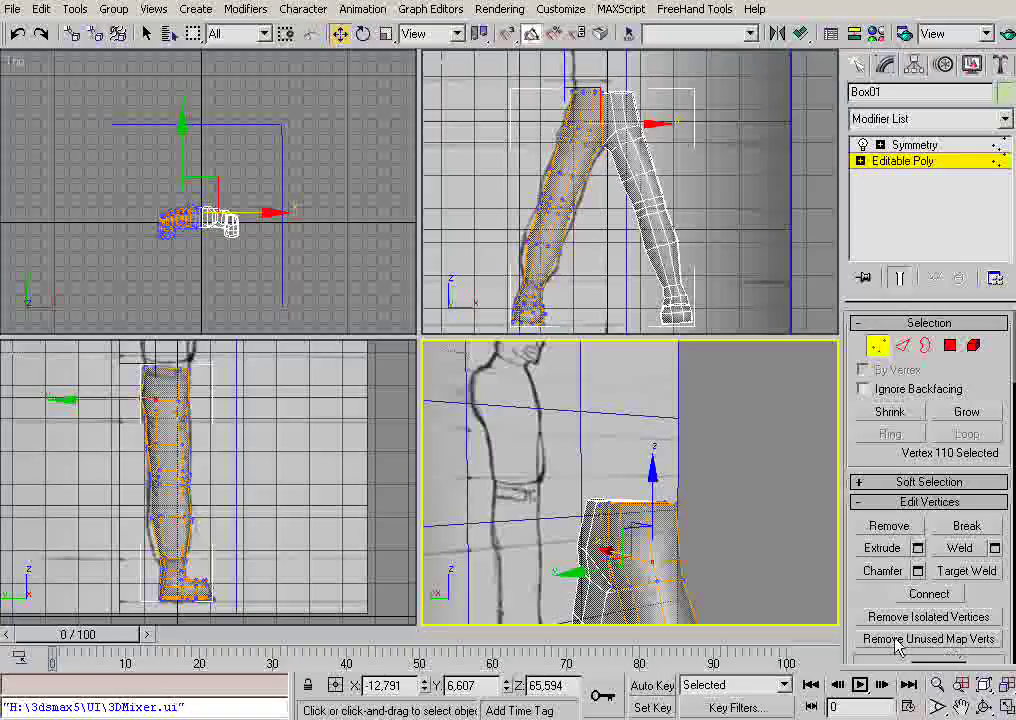
pyautogui.press('w')
pyautogui.hotkey('ctrl', 'r')
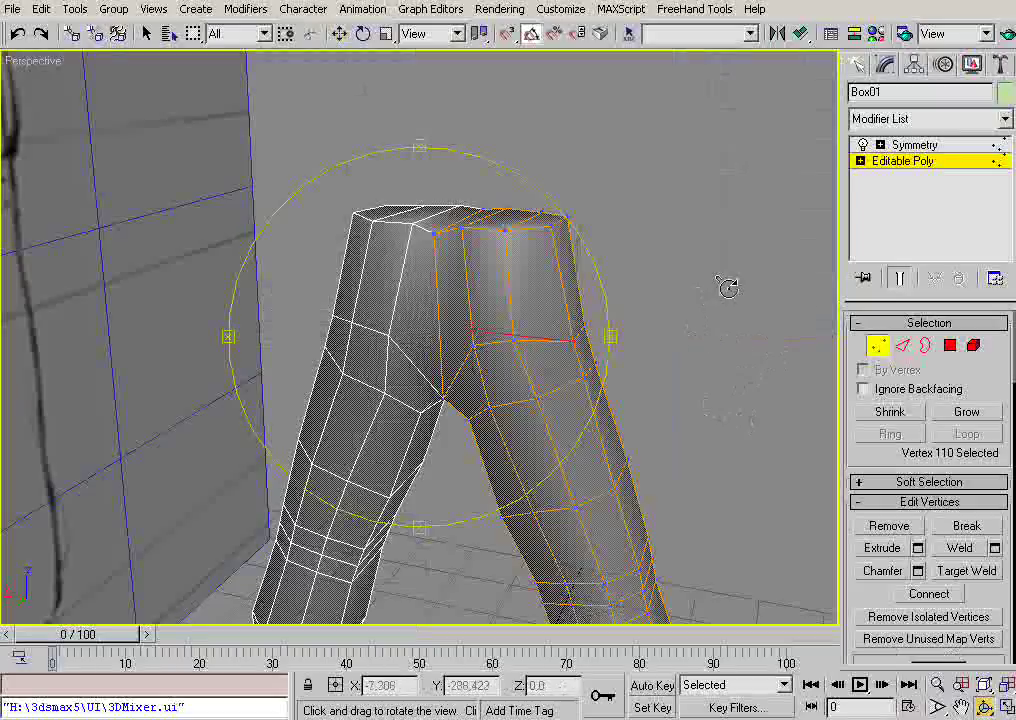
# Turn off Show End Result to hide the mirrored leg, then start Cut from Edit Geometry.
pyautogui.click(147, 34)
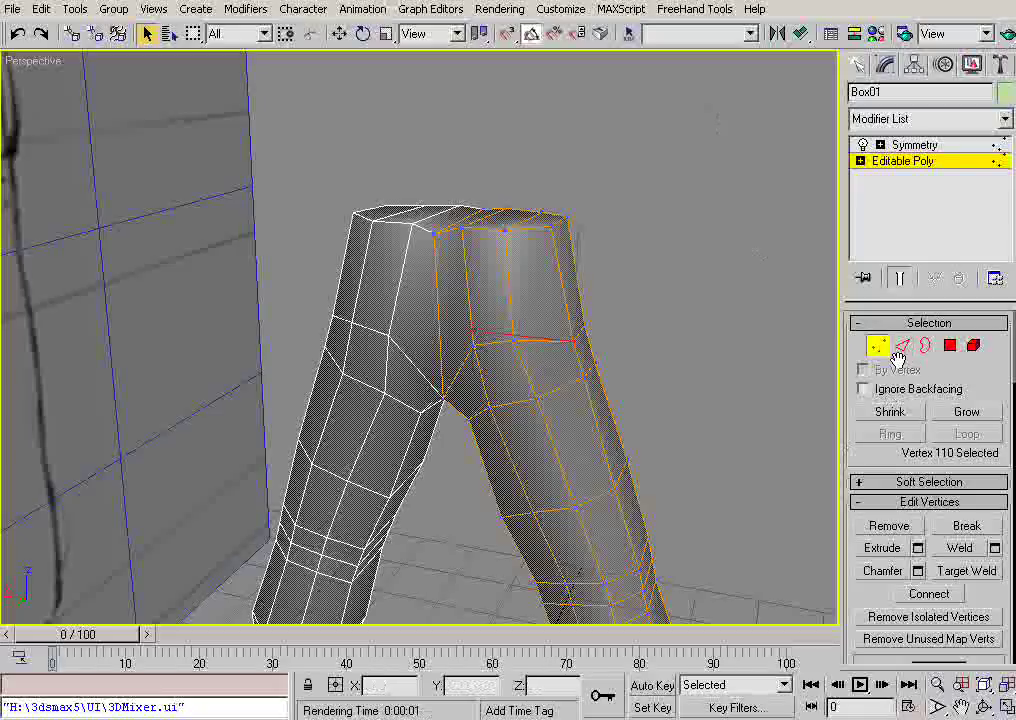
pyautogui.click(902, 280)
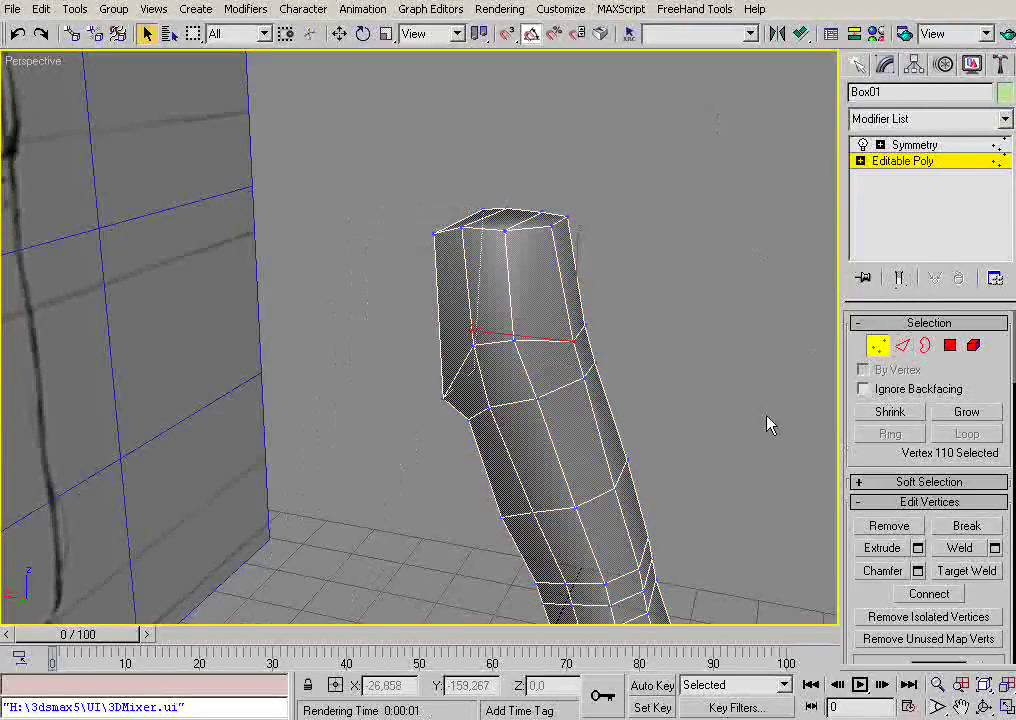
pyautogui.moveTo(888, 456); pyautogui.dragTo(888, 133)
pyautogui.click(966, 546)
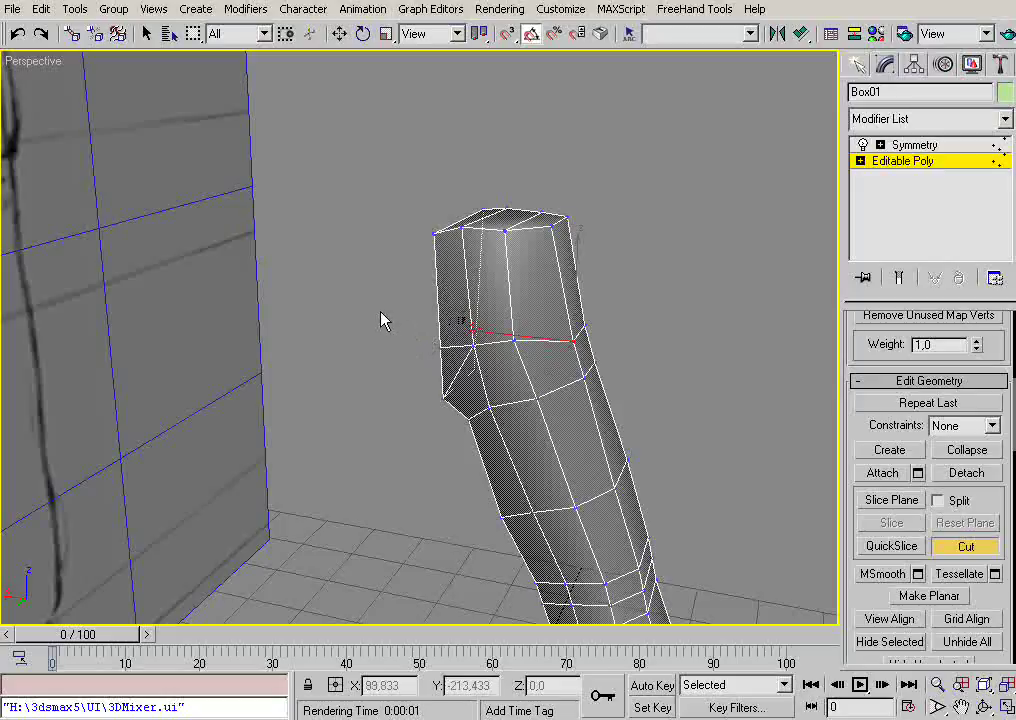
# Exit Cut, orbit and zoom in on the upper leg, then zoom back out to both legs.
pyautogui.click(966, 546)
pyautogui.hotkey('ctrl', 'r')
pyautogui.moveTo(430, 365)
pyautogui.mouseDown()
pyautogui.moveTo(414, 383)
pyautogui.moveTo(390, 334)
pyautogui.moveTo(454, 393)
pyautogui.moveTo(404, 240)
pyautogui.mouseUp()
pyautogui.hotkey('alt', 'z')
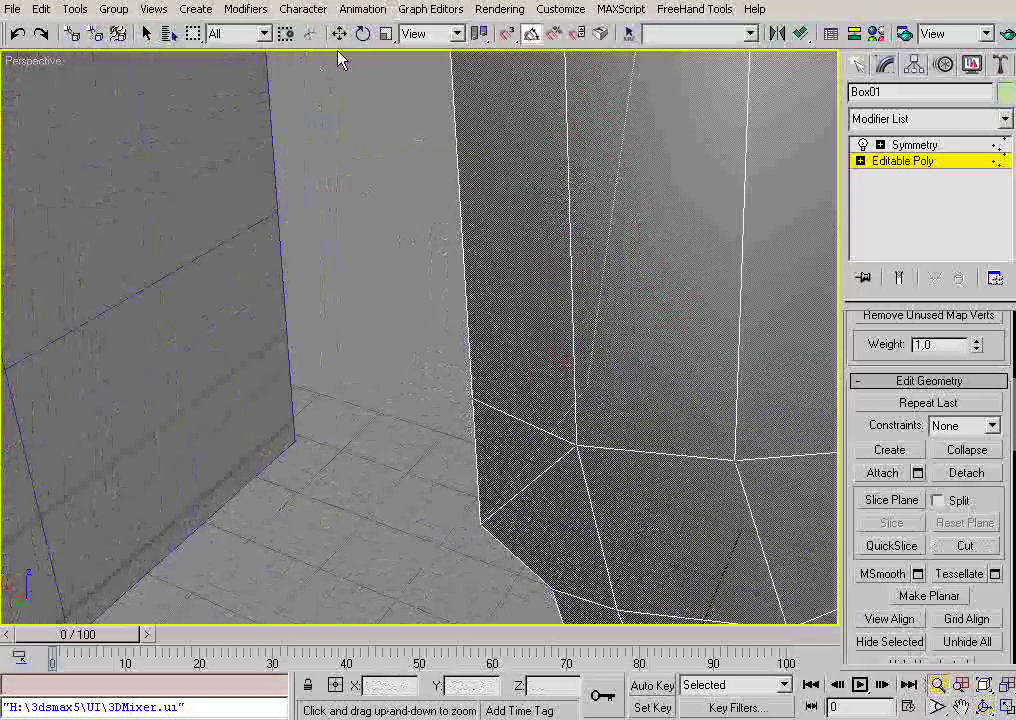
pyautogui.click(340, 34)
pyautogui.moveTo(413, 388); pyautogui.dragTo(490, 432)
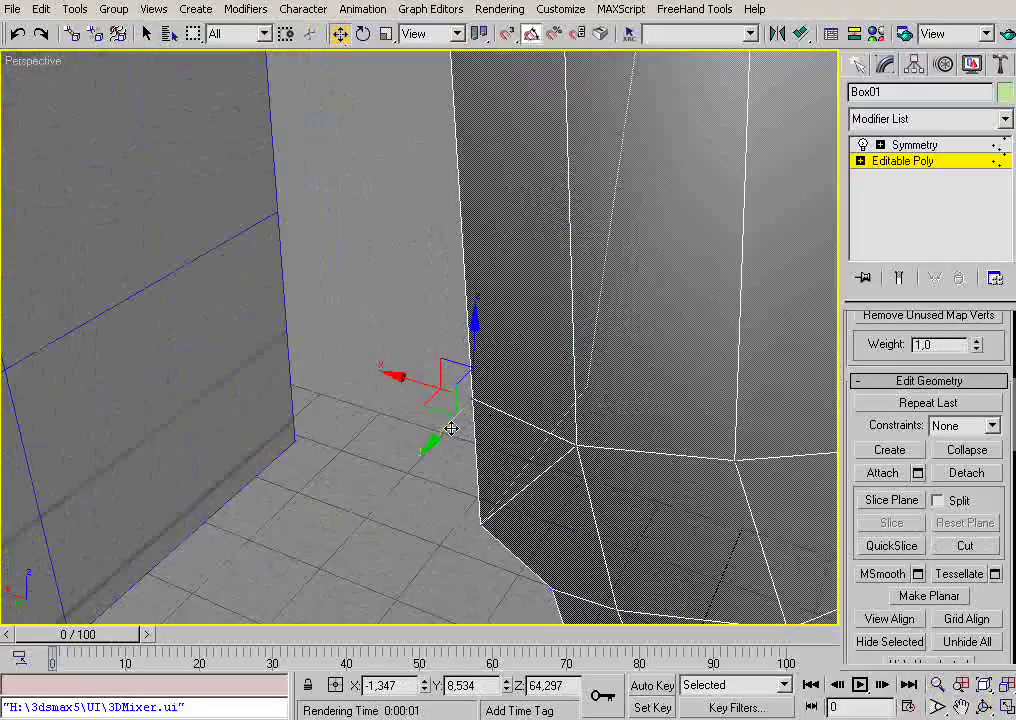
pyautogui.scroll(-5, 451, 428)
pyautogui.click(938, 684)
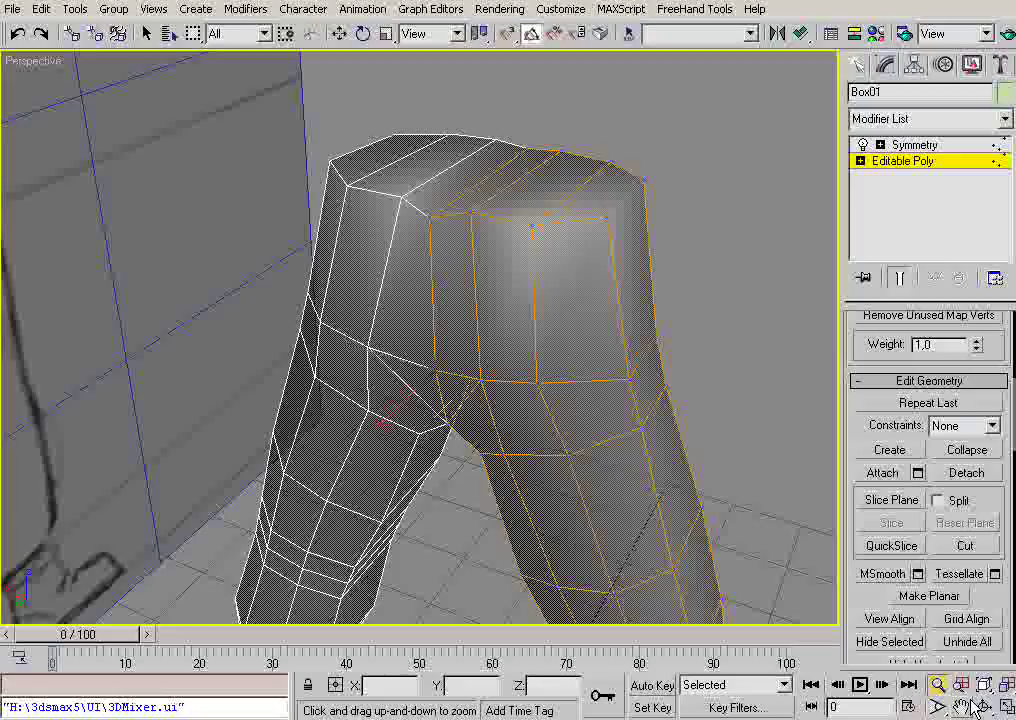
pyautogui.click(985, 707)
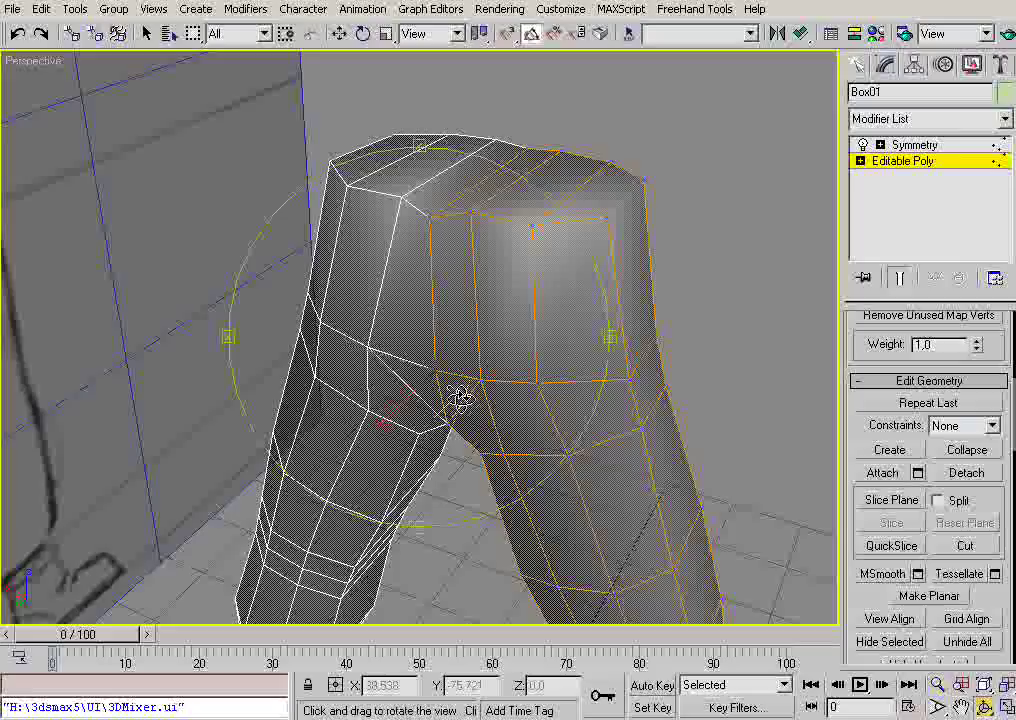
# Uncheck See-Through in the Box01 object properties so the legs display solid.
pyautogui.rightClick(480, 278)
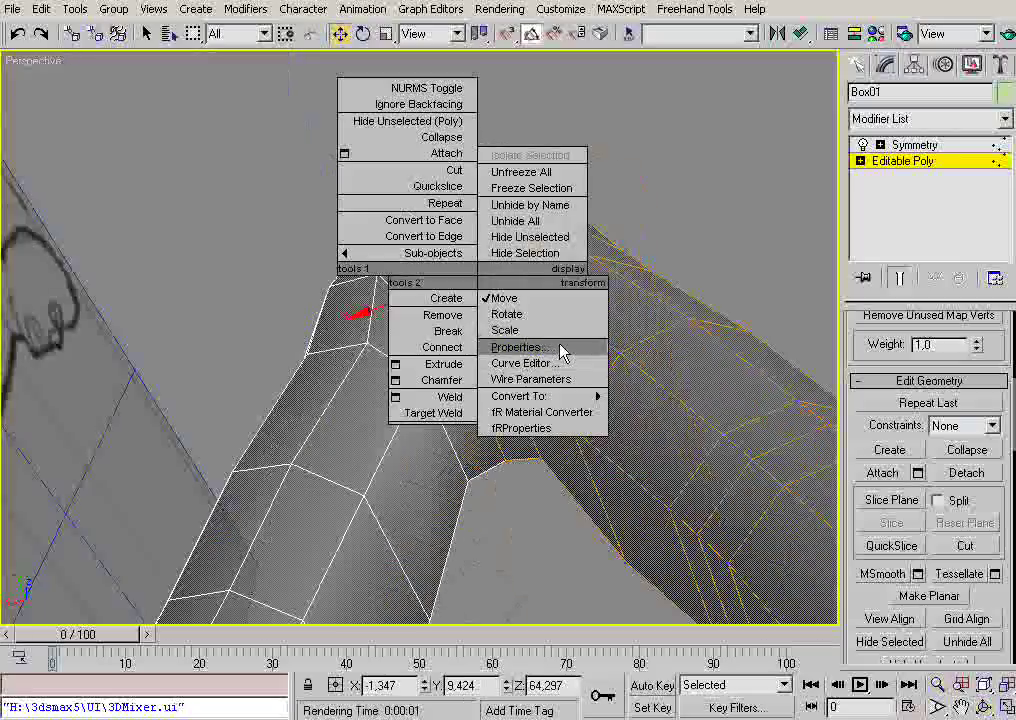
pyautogui.click(561, 350)
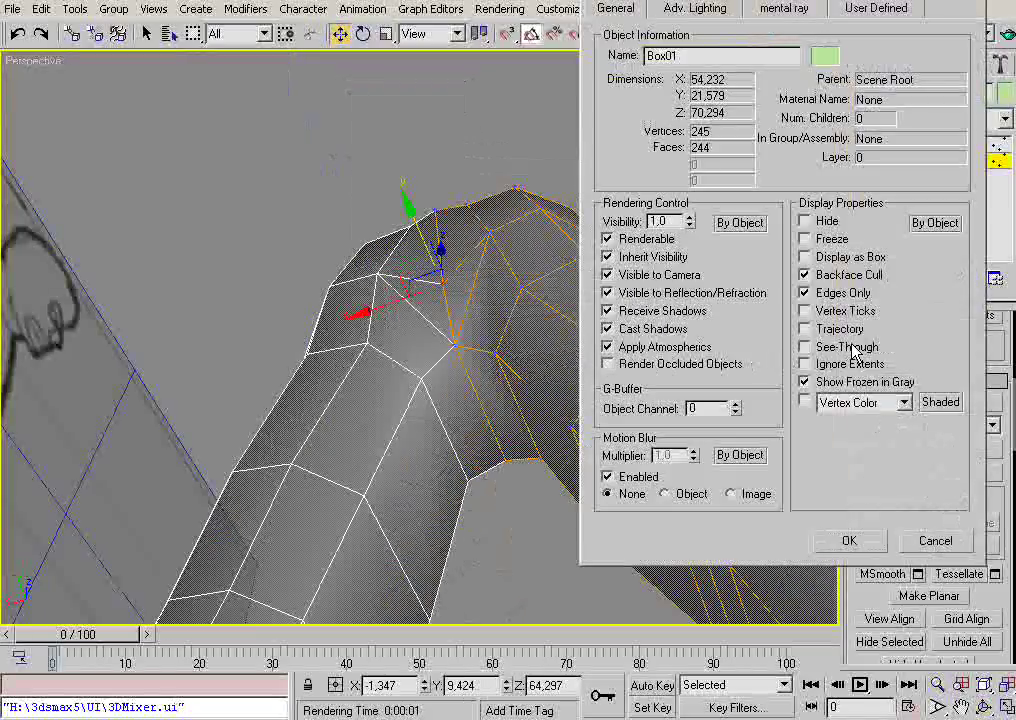
pyautogui.click(846, 542)
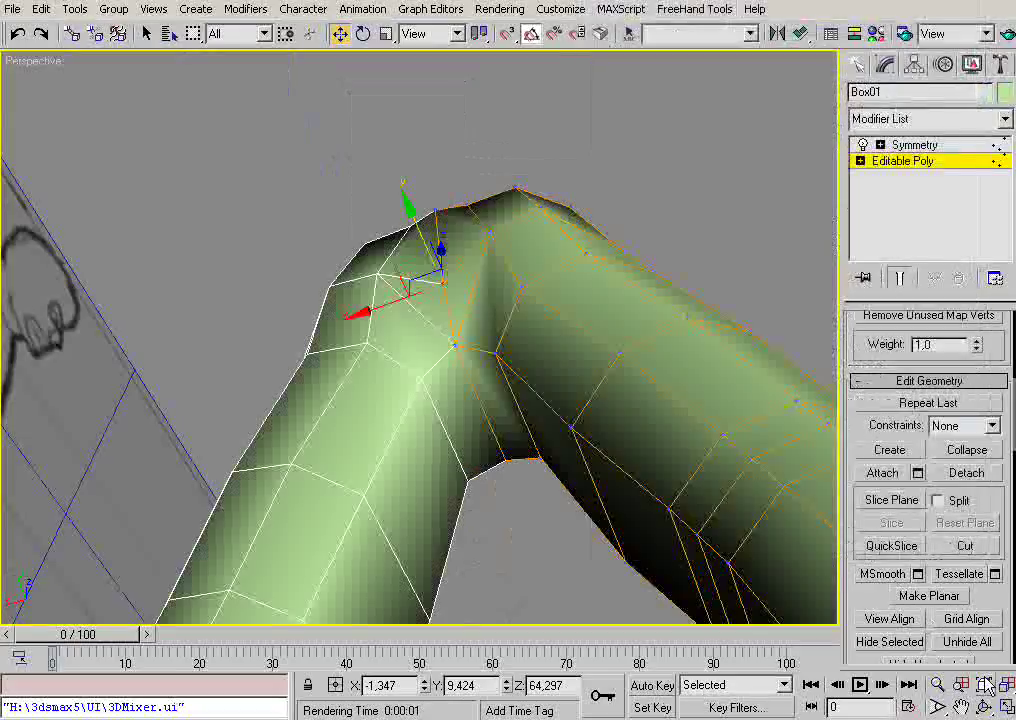
# Orbit to a front angle on the shaded legs and return to four viewports.
pyautogui.click(984, 704)
pyautogui.moveTo(658, 481); pyautogui.dragTo(490, 312)
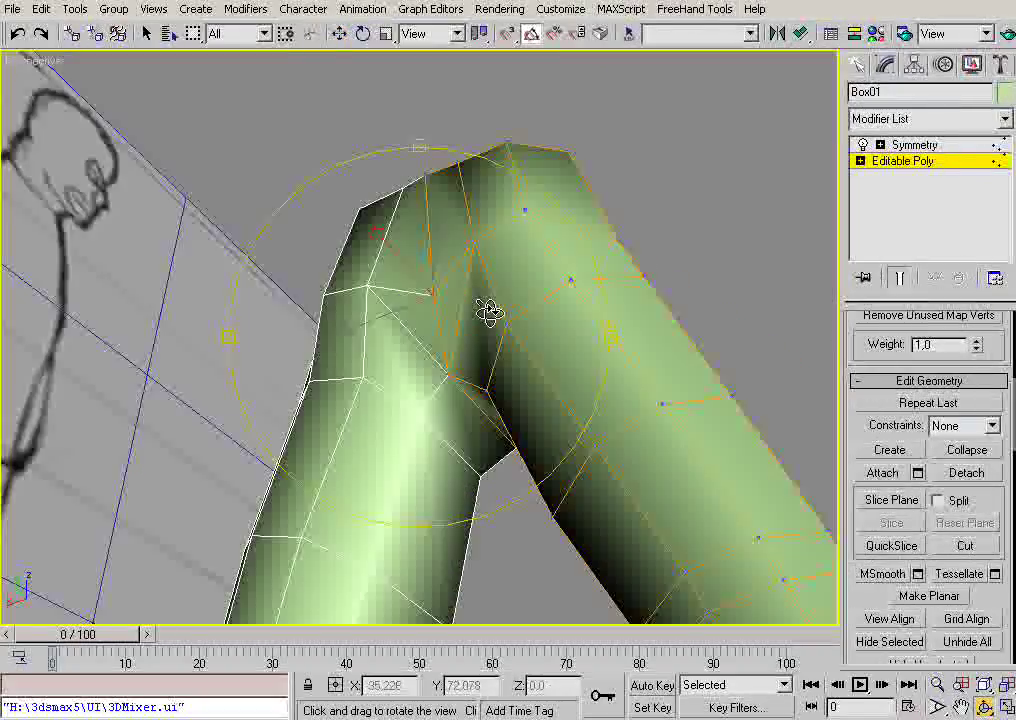
pyautogui.moveTo(488, 312)
pyautogui.mouseDown()
pyautogui.moveTo(541, 413)
pyautogui.moveTo(526, 313)
pyautogui.mouseUp()
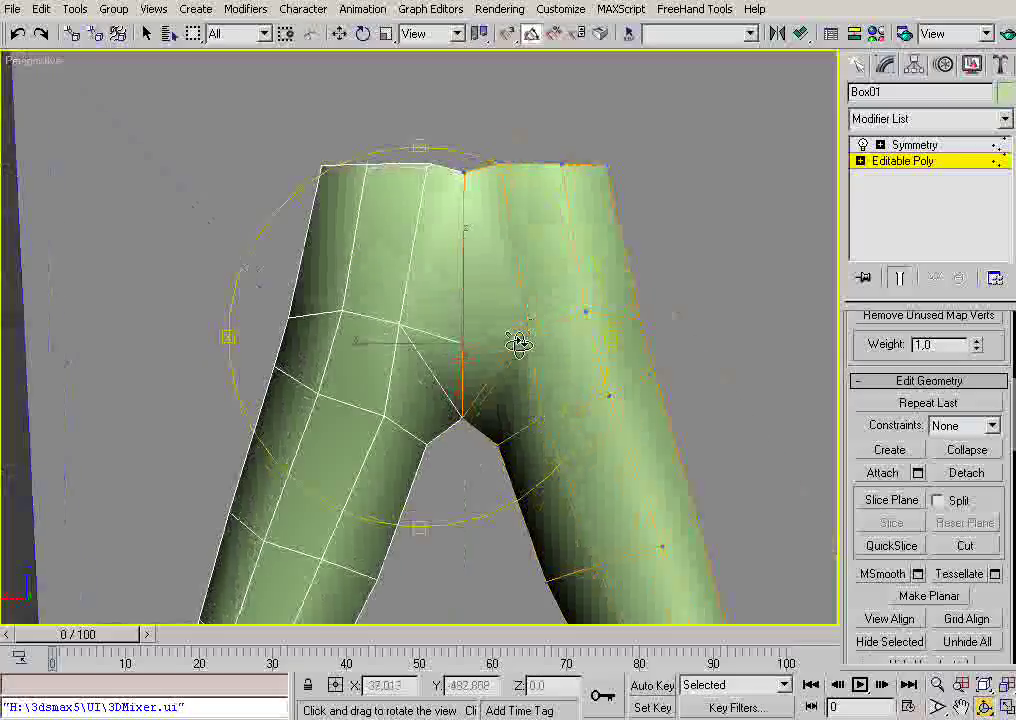
pyautogui.hotkey('alt', 'w')
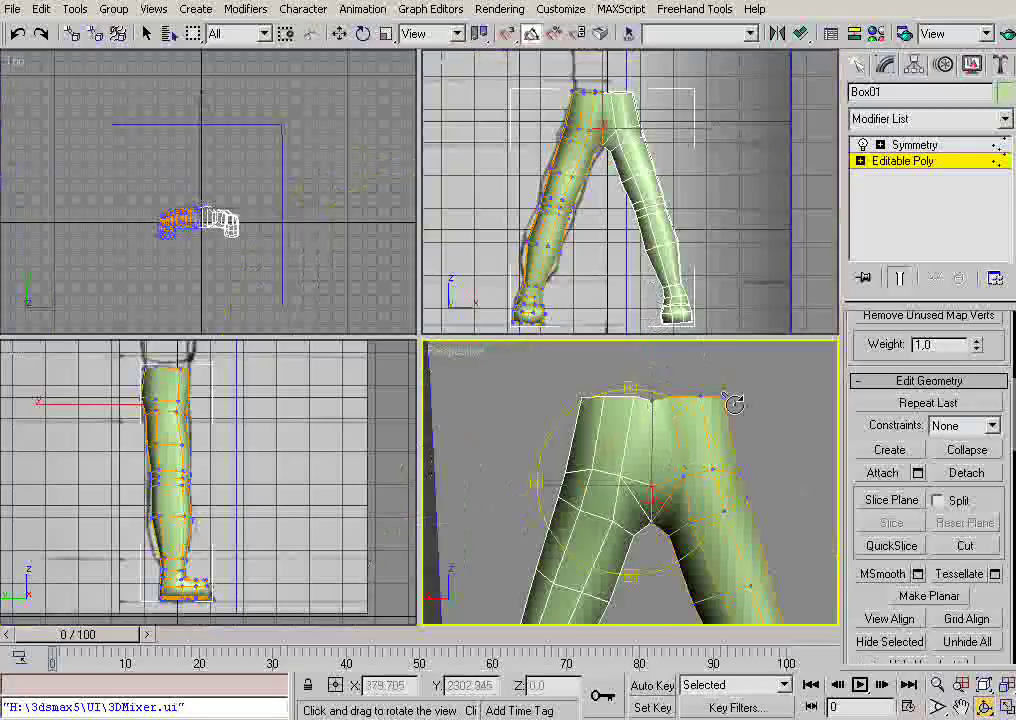
# Maximize the Front viewport and zoom in slightly on the shaded legs.
pyautogui.click(620, 185)
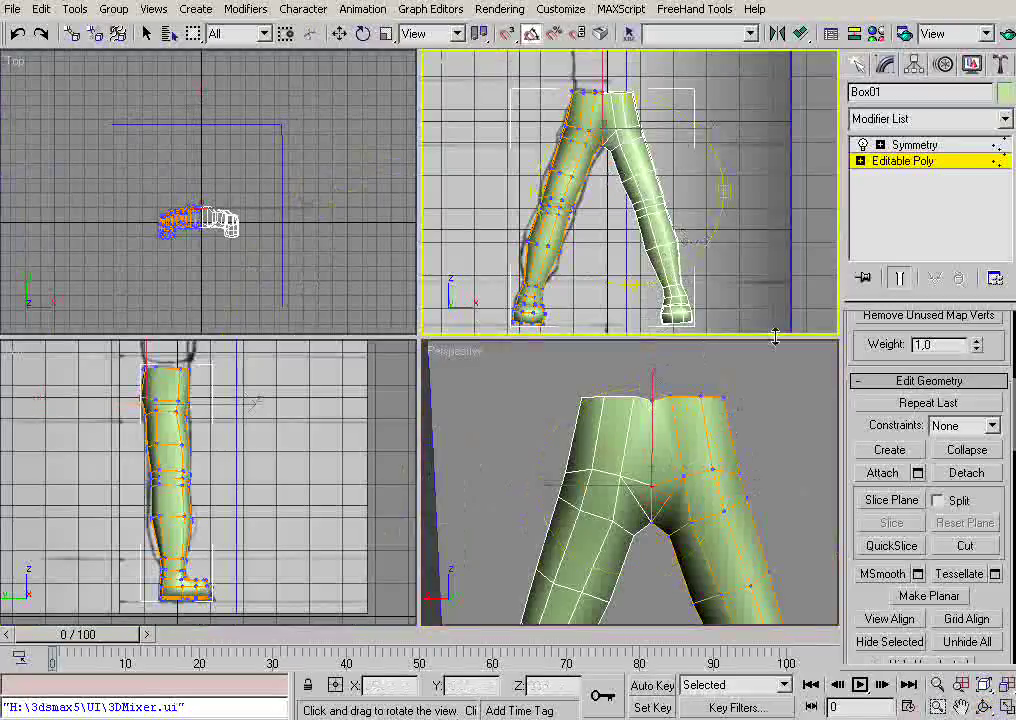
pyautogui.hotkey('alt', 'w')
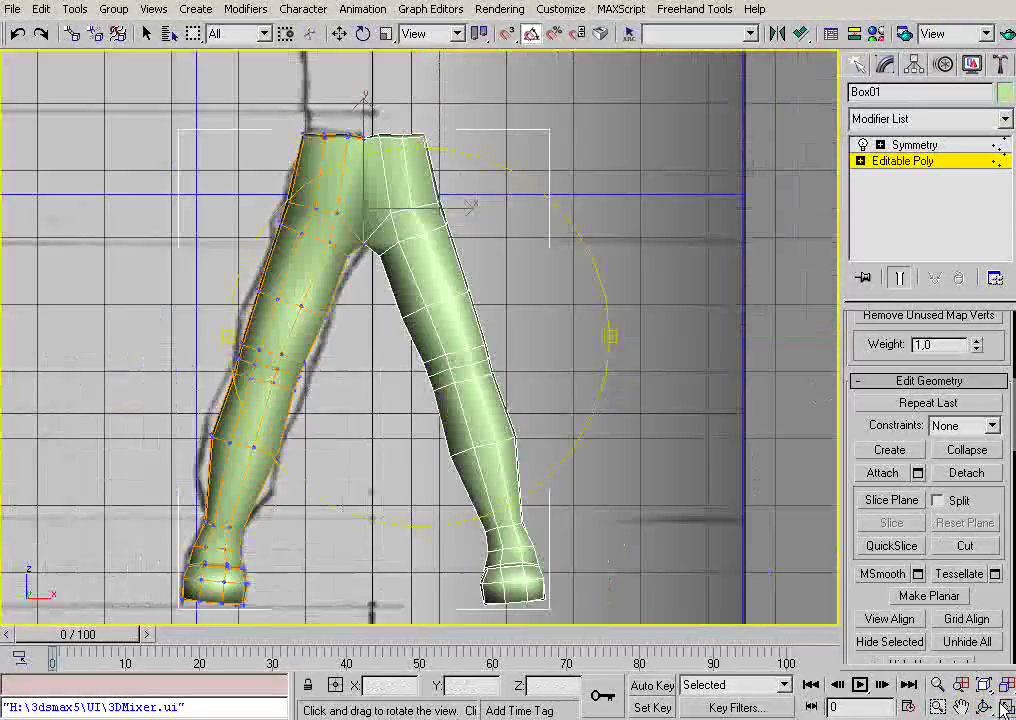
pyautogui.click(938, 686)
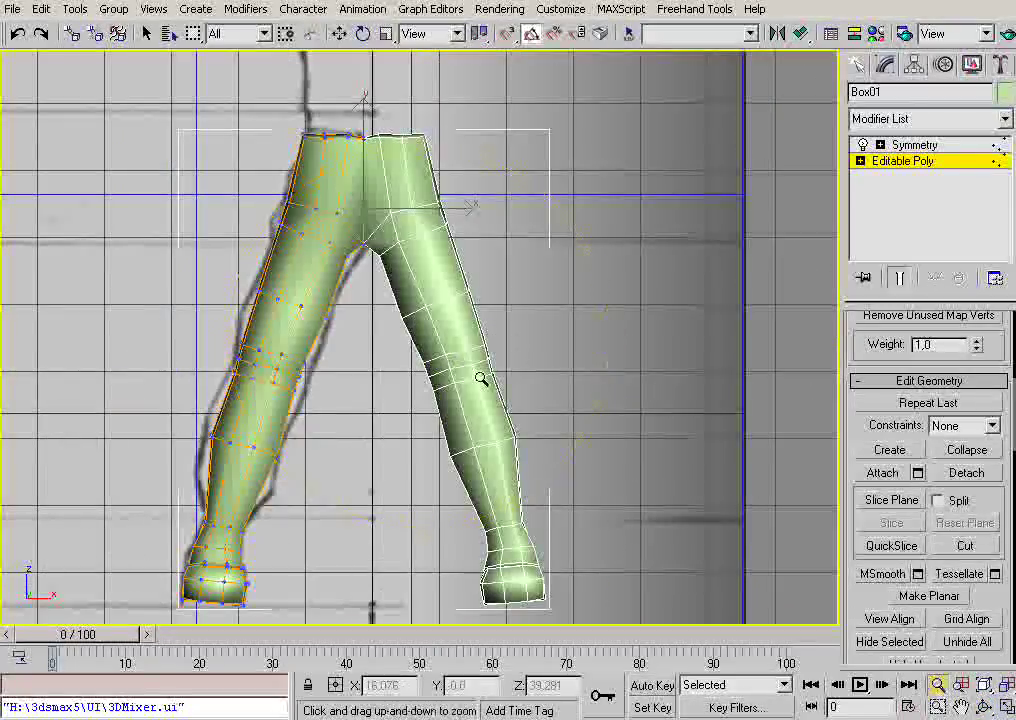
pyautogui.moveTo(481, 379)
pyautogui.mouseDown()
pyautogui.moveTo(367, 183)
pyautogui.moveTo(607, 84)
pyautogui.mouseUp()
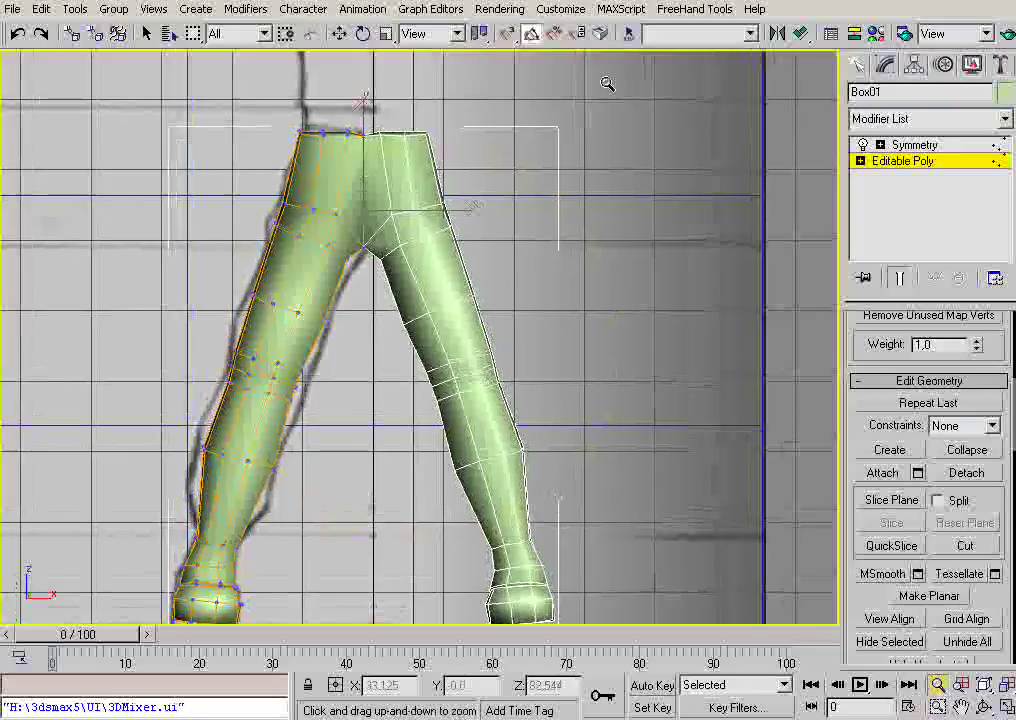
# Show the front view as wireframe, then select the inner crotch vertex and edit its X coordinate.
pyautogui.rightClick(19, 66)
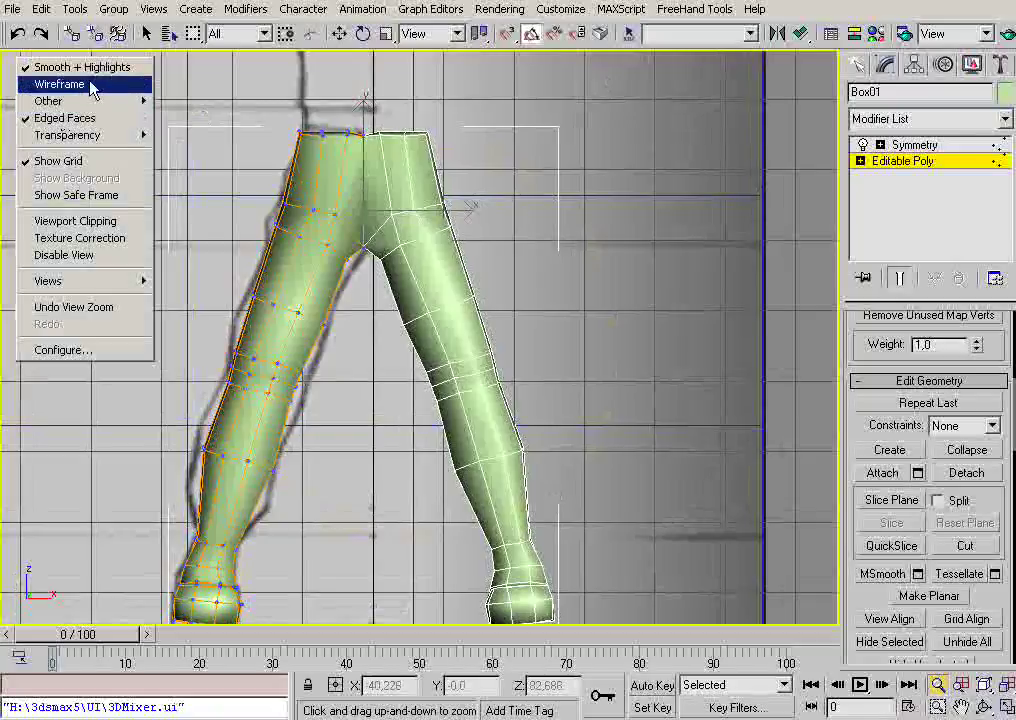
pyautogui.click(91, 82)
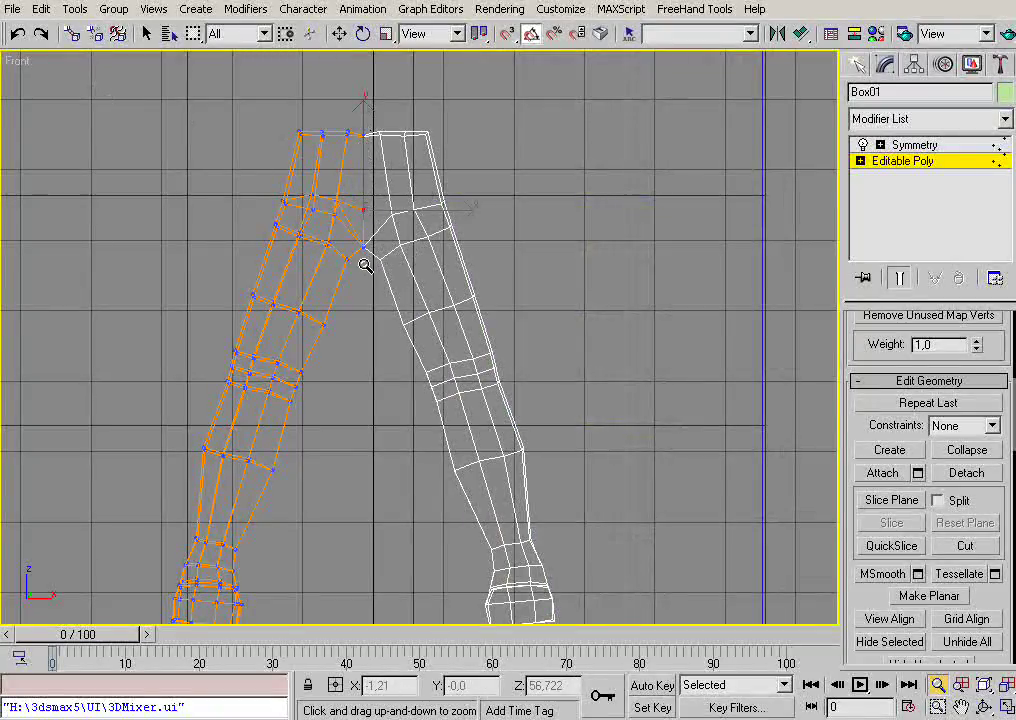
pyautogui.click(338, 36)
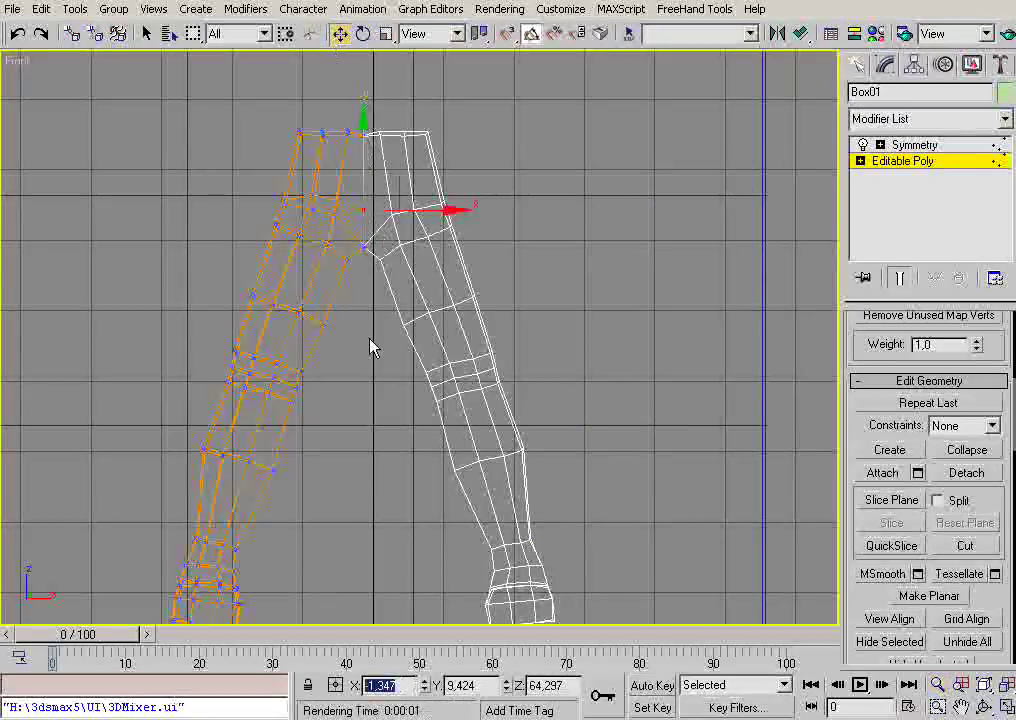
pyautogui.click(362, 245)
pyautogui.doubleClick(385, 685)
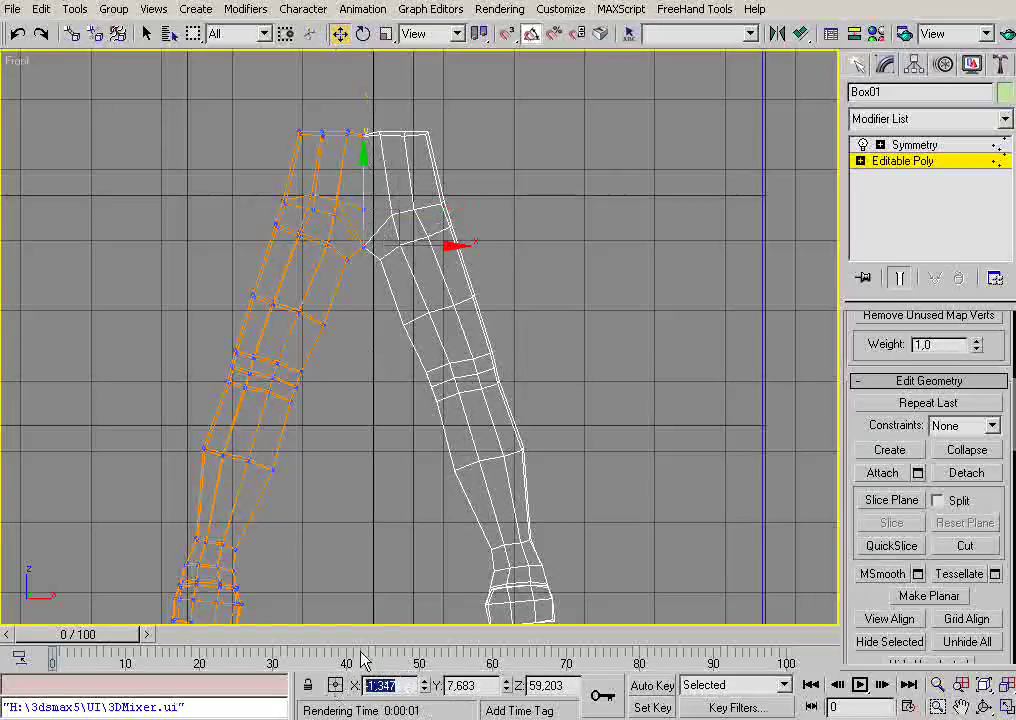